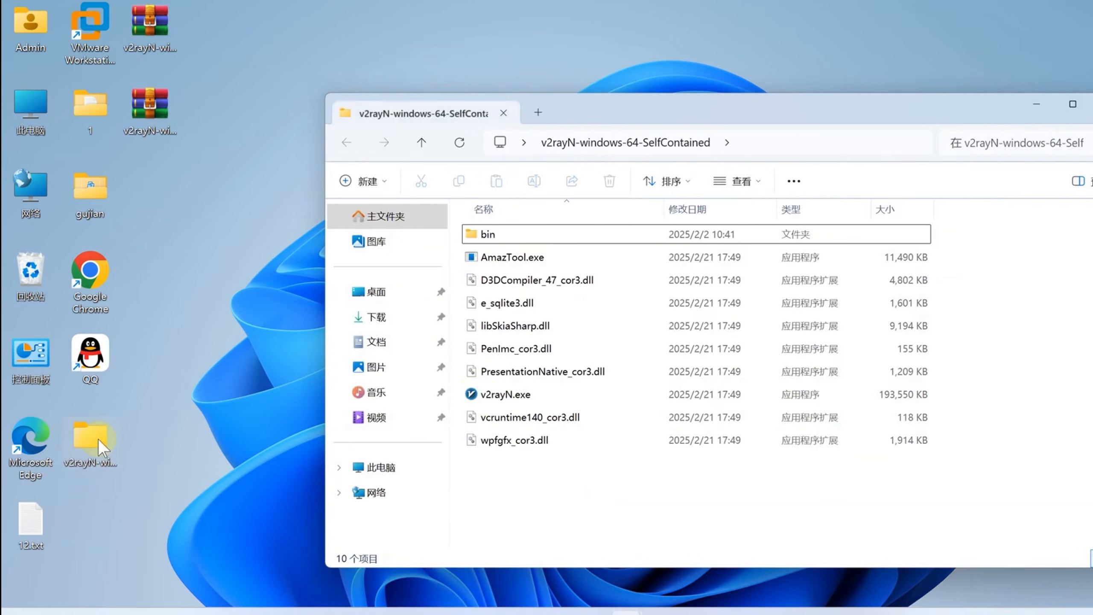
# Step: Launch v2rayN.exe from the v2rayN-windows-64-SelfContained folder
pyautogui.click(475, 394)
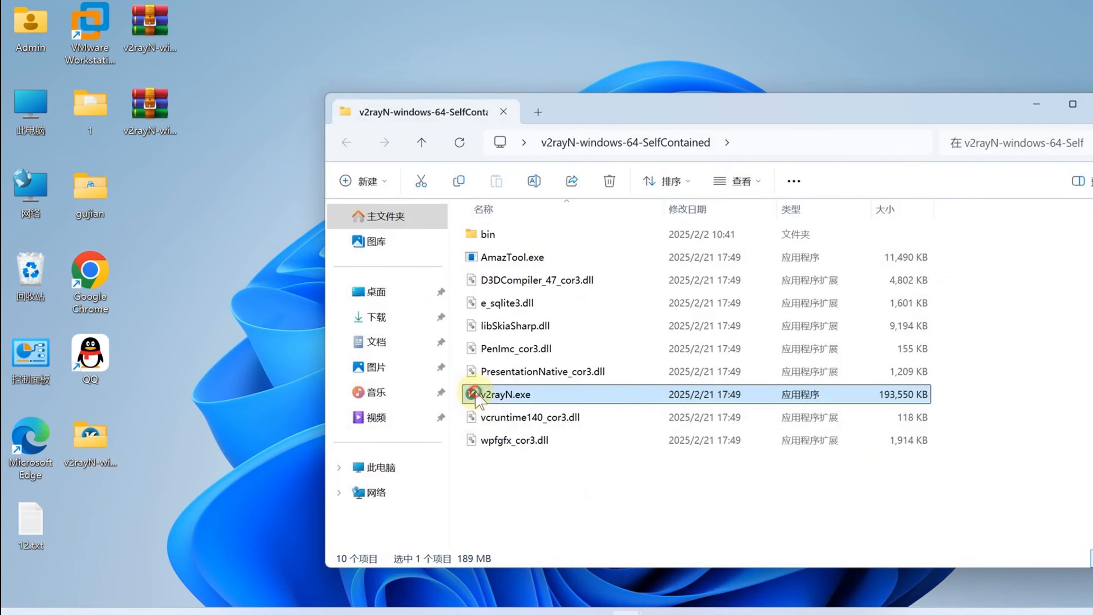
pyautogui.doubleClick(475, 394)
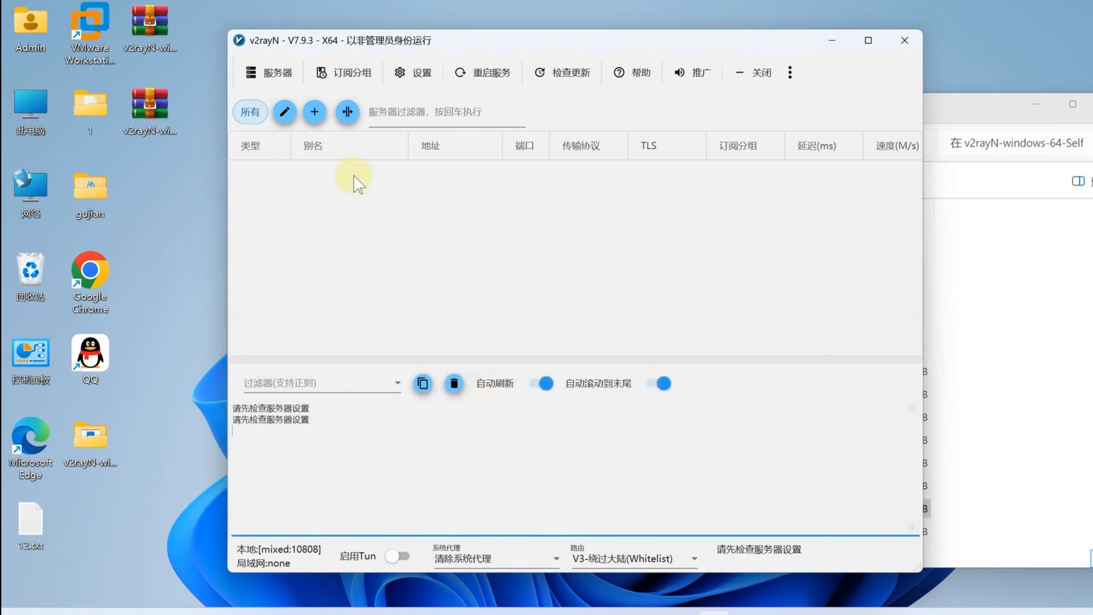
# Step: Switch to Chrome and copy the subscription link from WgetCloud's subscription center with the app set to 默认自动适配
pyautogui.click(592, 518)
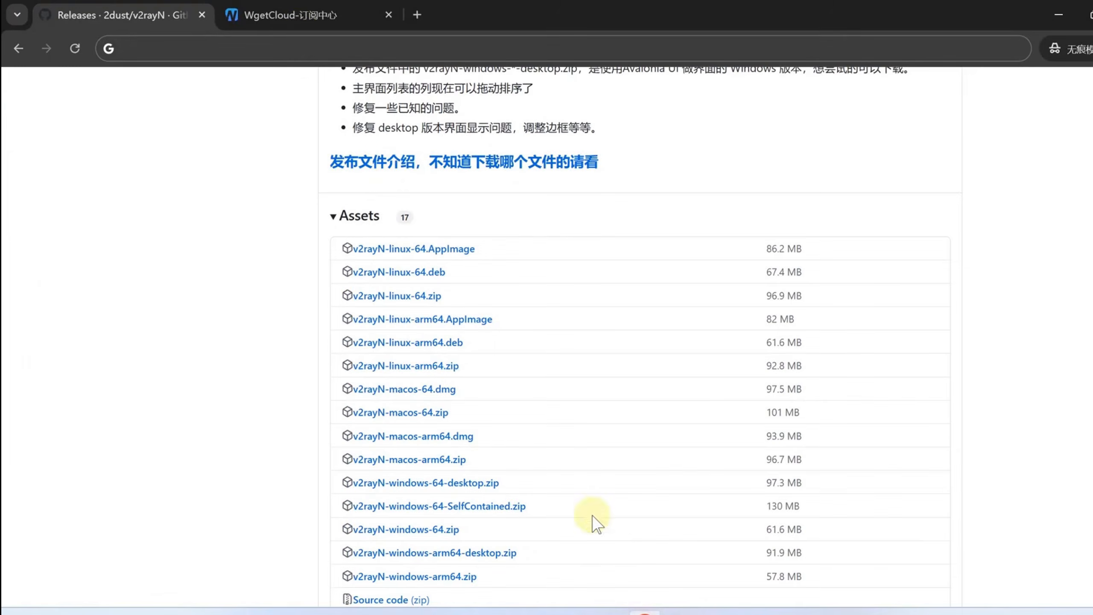
pyautogui.click(293, 17)
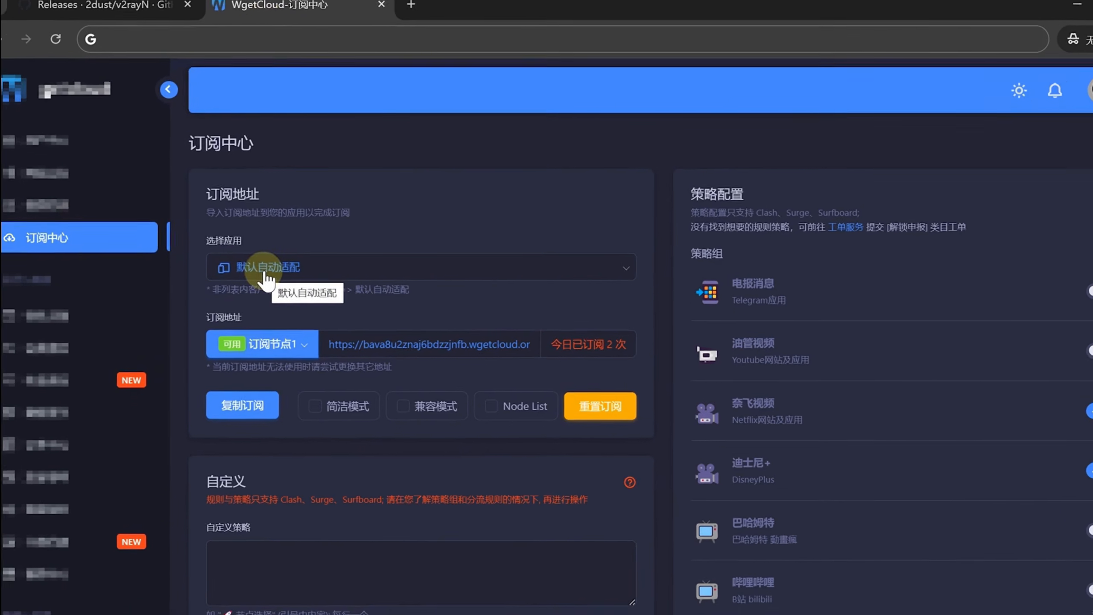
pyautogui.click(265, 271)
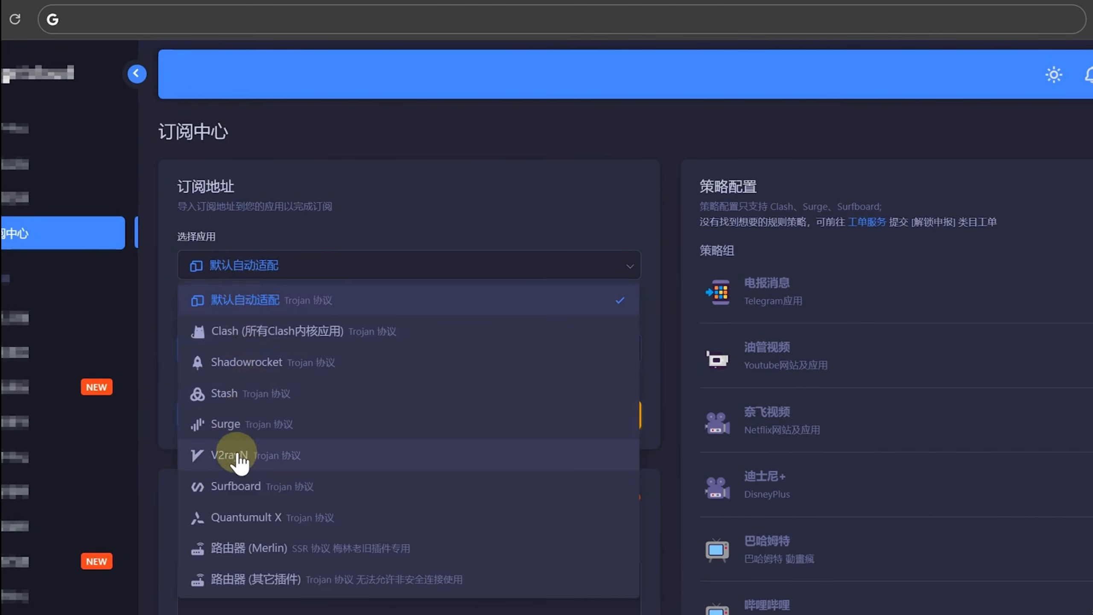
pyautogui.click(220, 301)
pyautogui.click(218, 415)
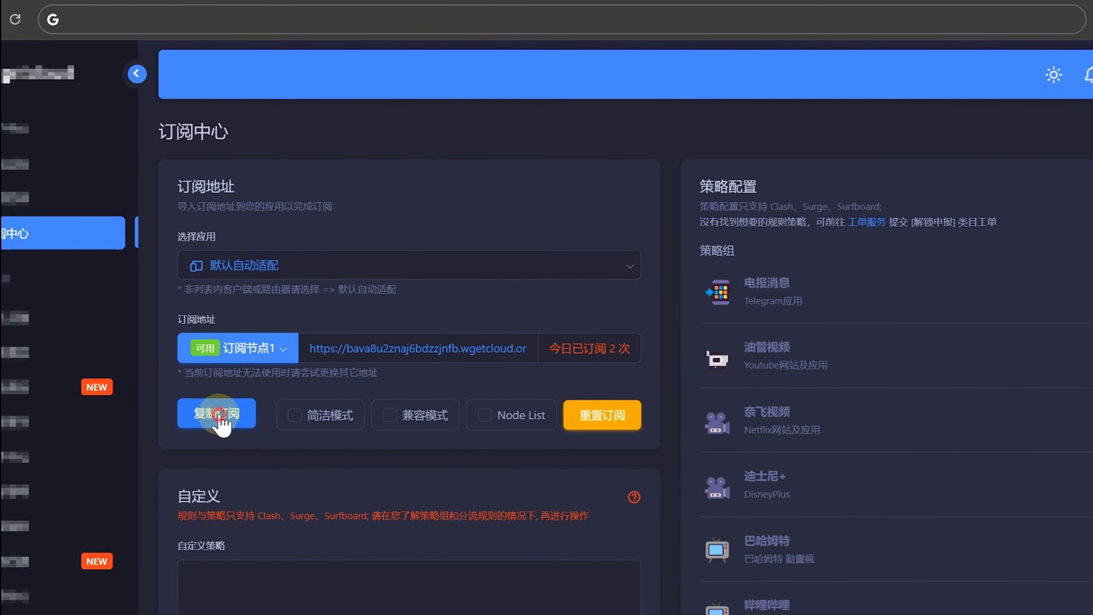
# Step: Switch to v2rayN and enable 默认跳过证书验证(allowInsecure) in the basic core settings
pyautogui.click(564, 419)
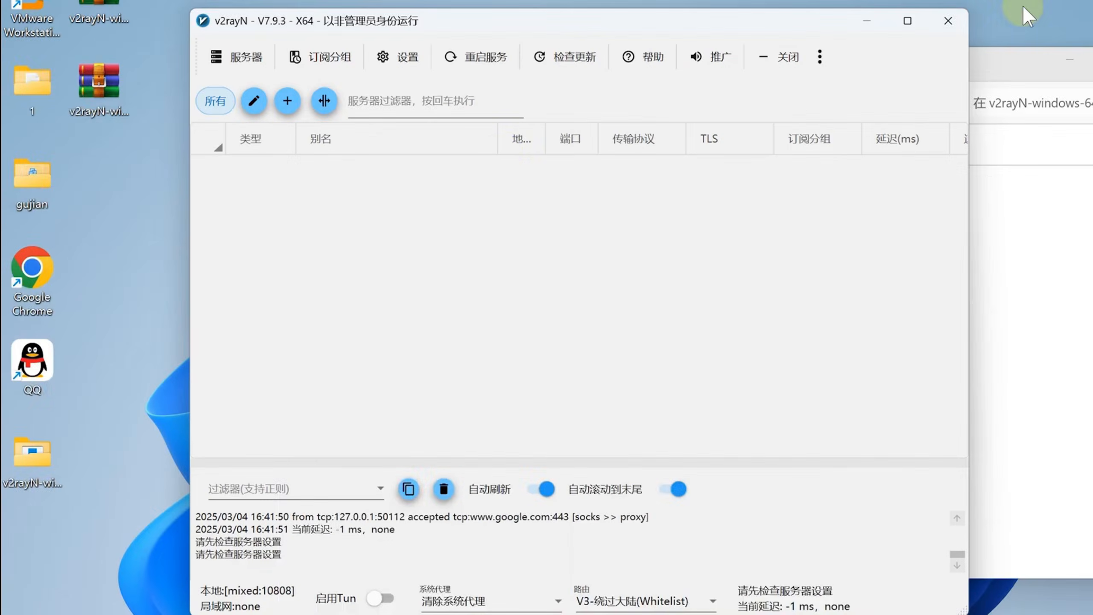
pyautogui.click(402, 56)
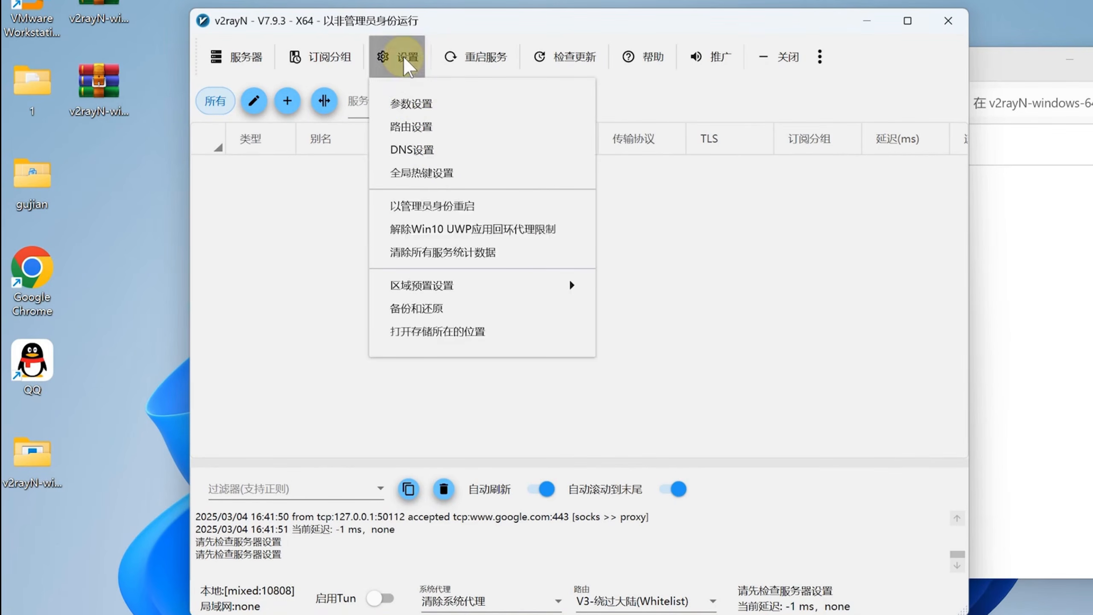
pyautogui.click(411, 105)
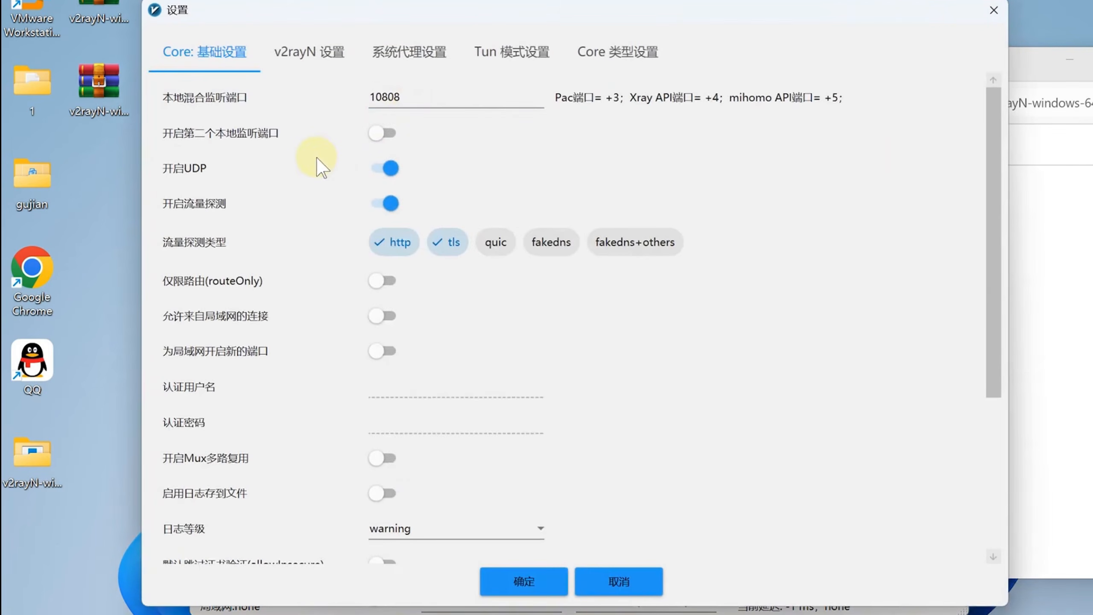
pyautogui.scroll(-3, 317, 158)
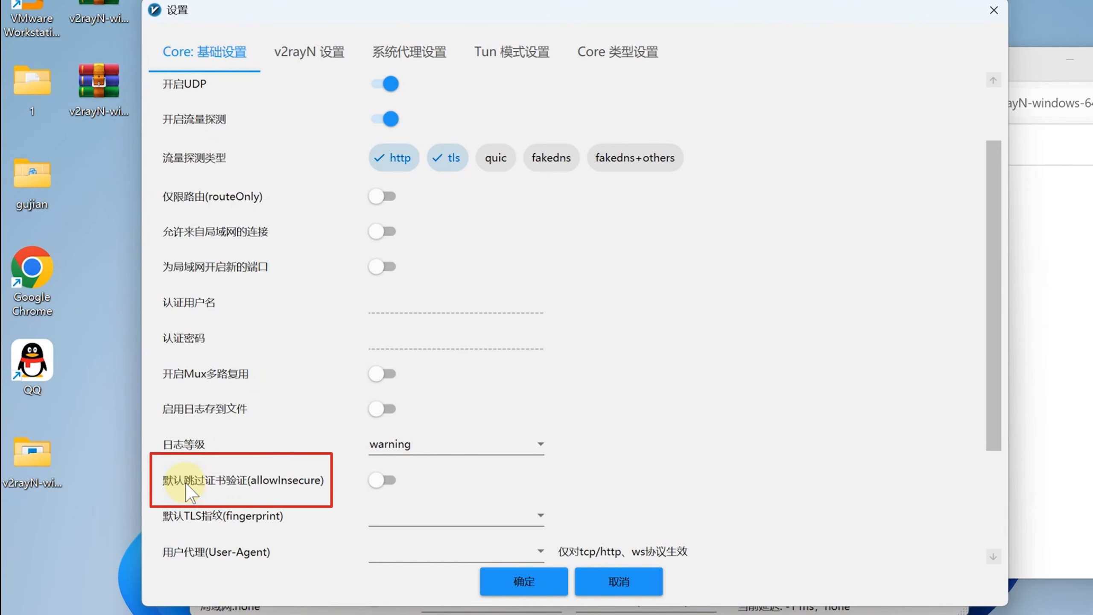
pyautogui.click(381, 480)
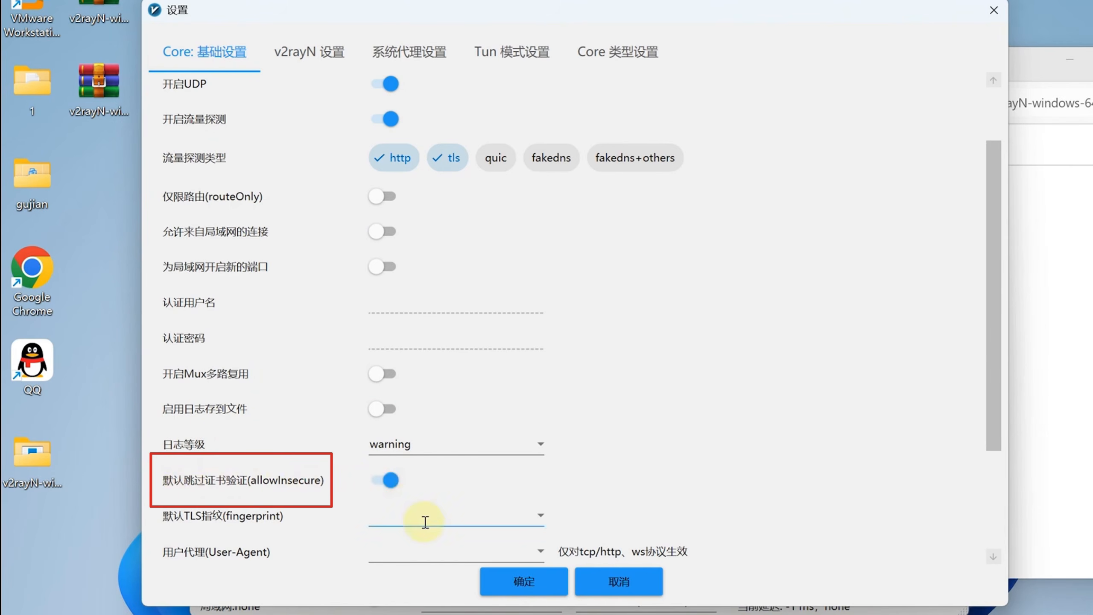
pyautogui.click(507, 586)
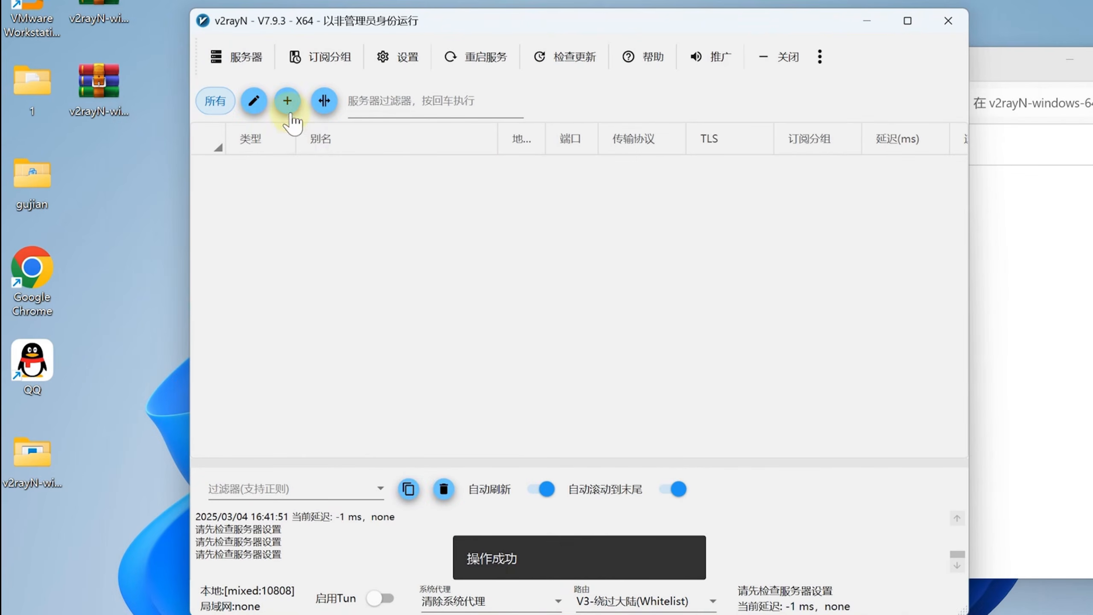
# Step: Add a subscription group with alias 01, the copied subscription URL and an automatic update interval of 1440 minutes
pyautogui.click(288, 102)
pyautogui.write('01')
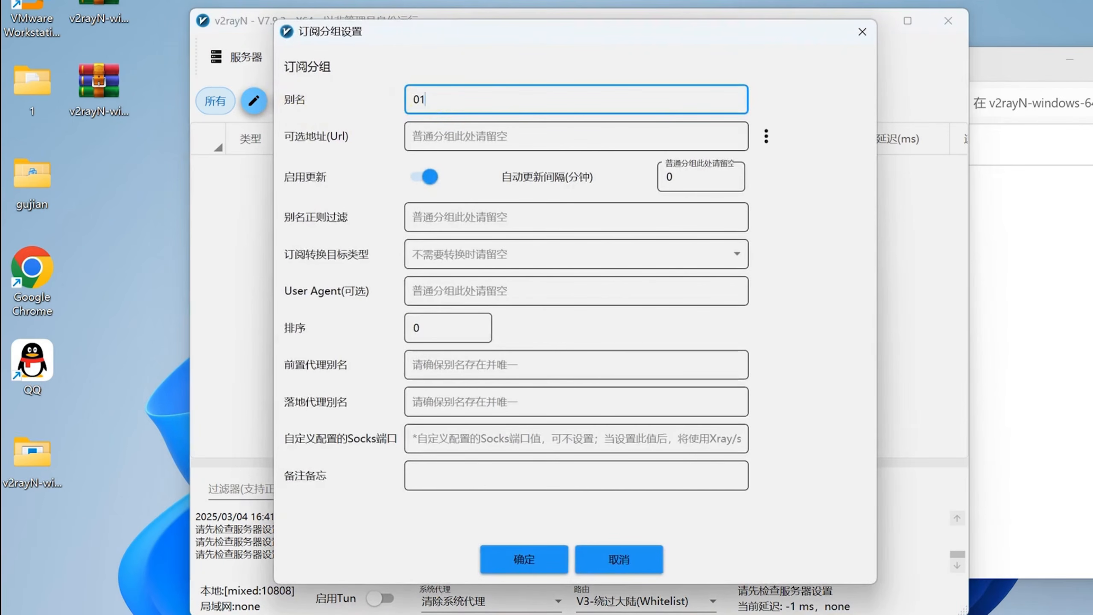
pyautogui.click(451, 134)
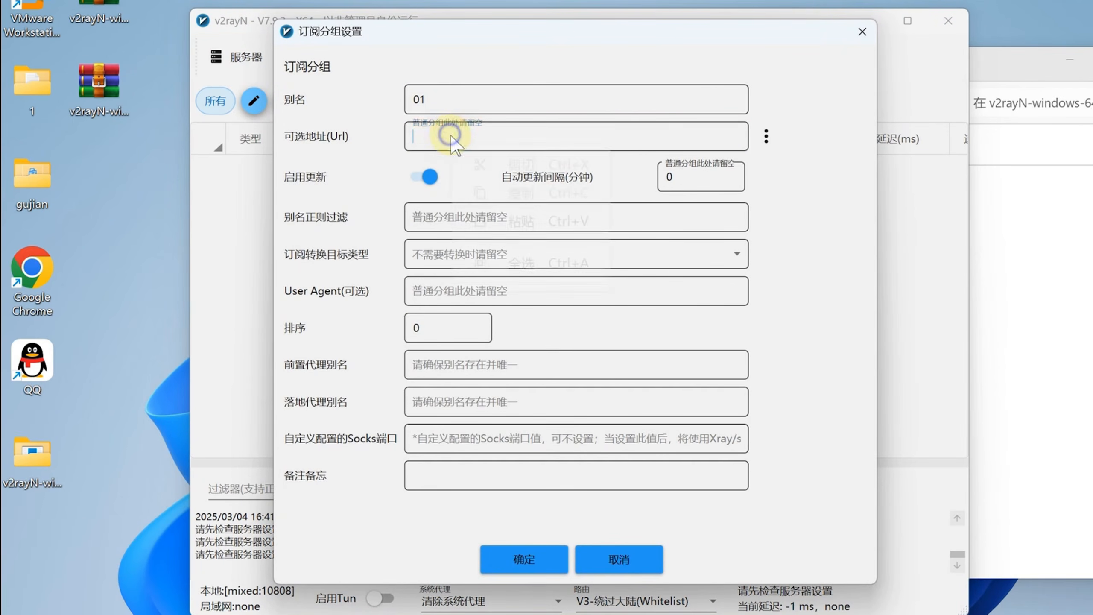
pyautogui.rightClick(451, 137)
pyautogui.click(491, 221)
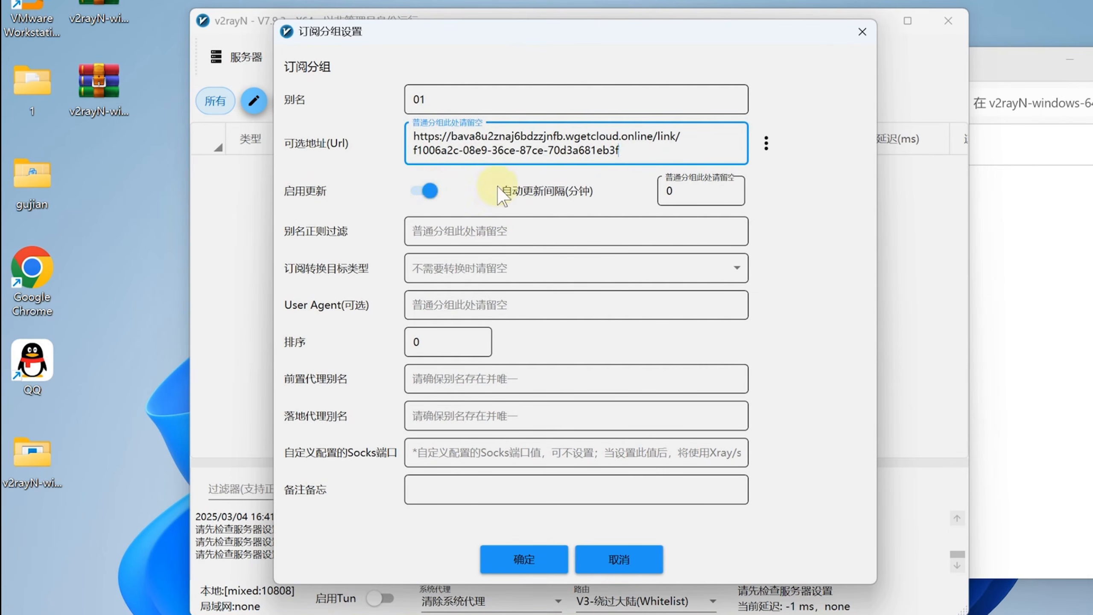
pyautogui.click(689, 193)
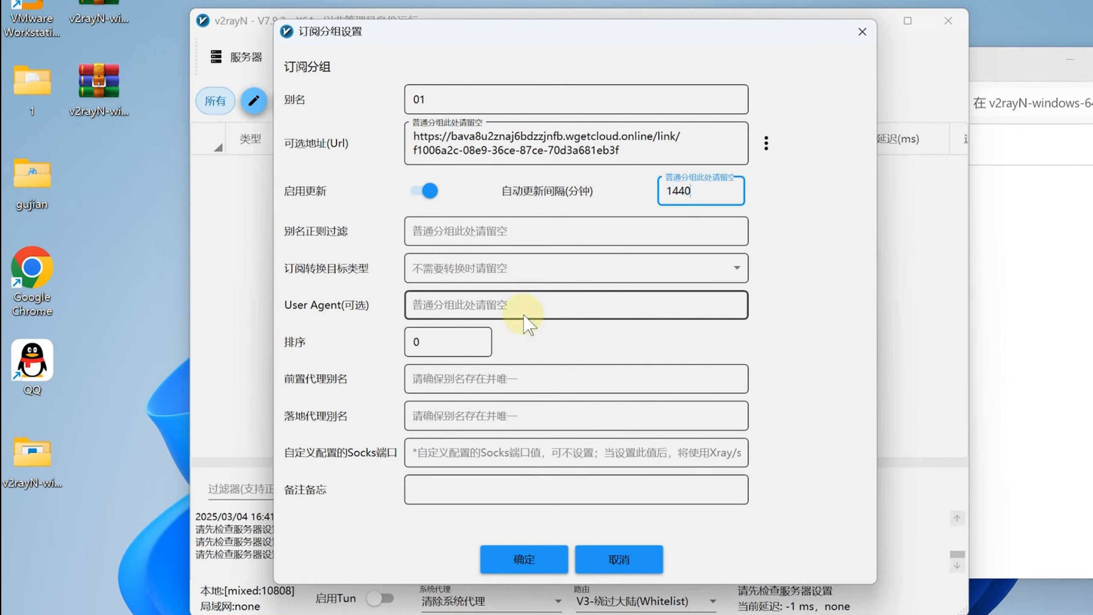
pyautogui.click(545, 558)
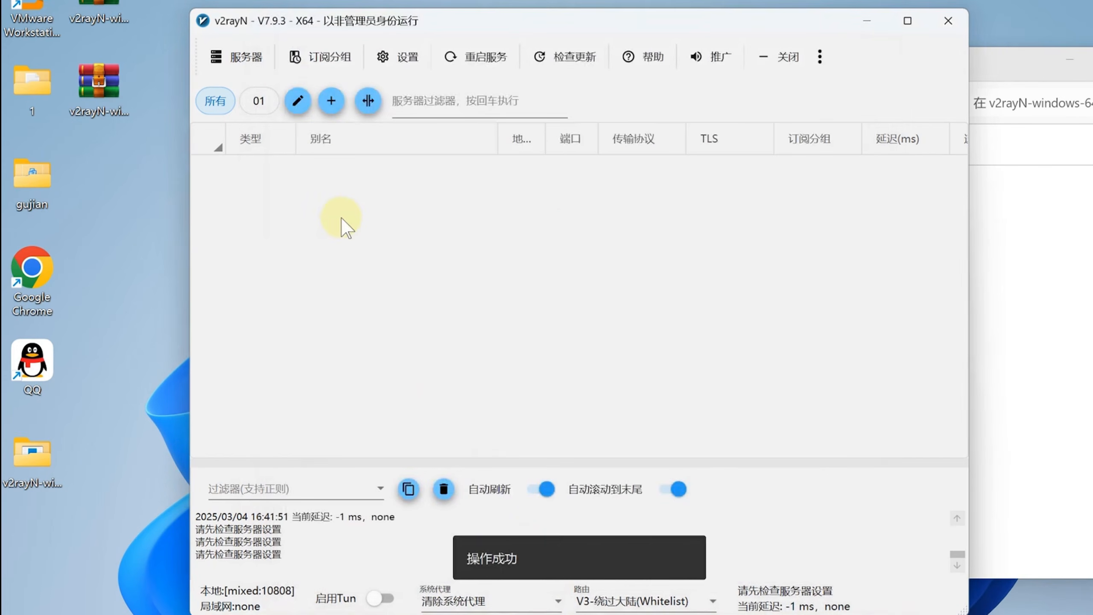
# Step: Update all subscriptions without the proxy and test the real connection delay of every server in the list
pyautogui.click(321, 53)
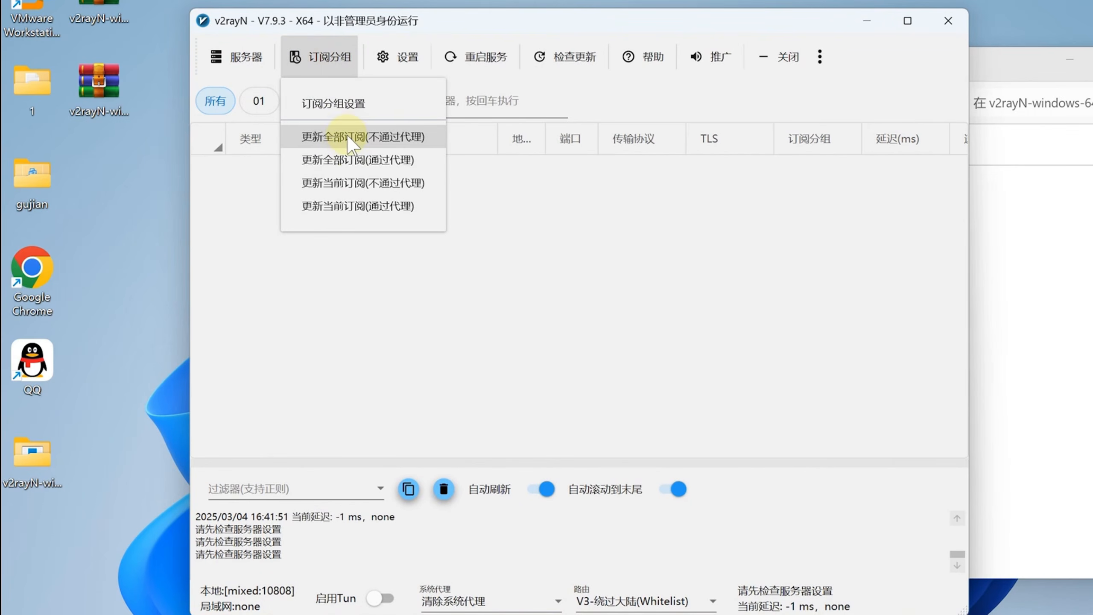
pyautogui.click(372, 137)
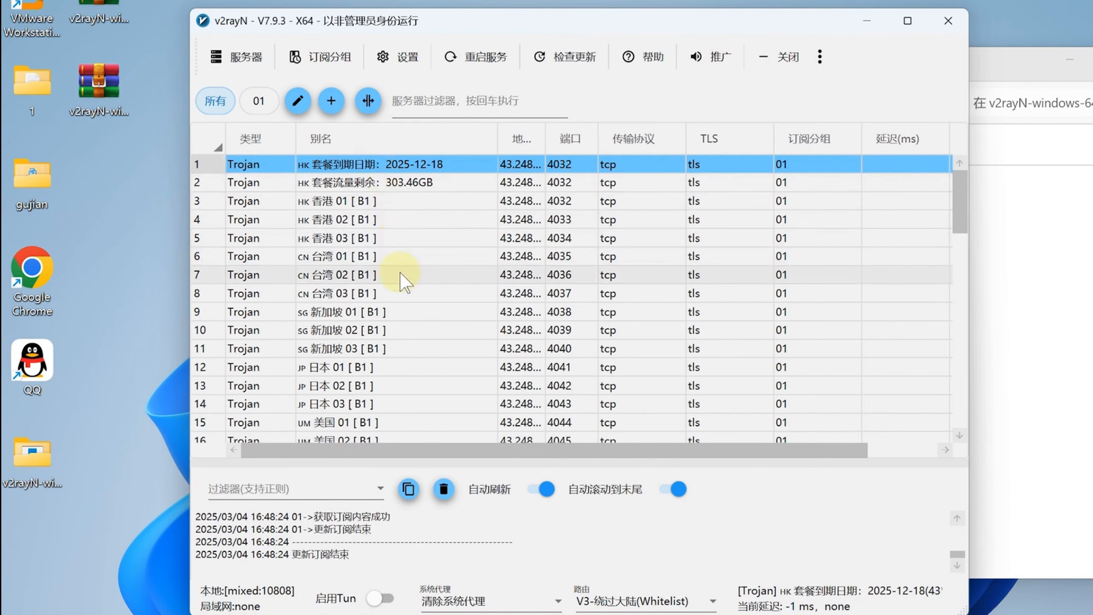
pyautogui.rightClick(380, 200)
pyautogui.click(418, 544)
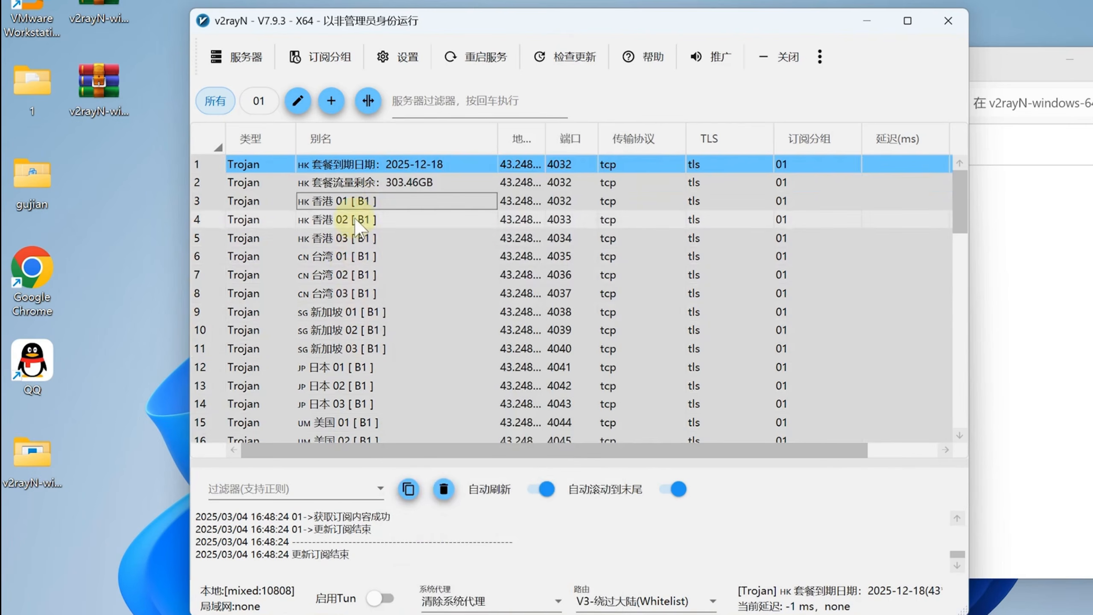
pyautogui.rightClick(356, 201)
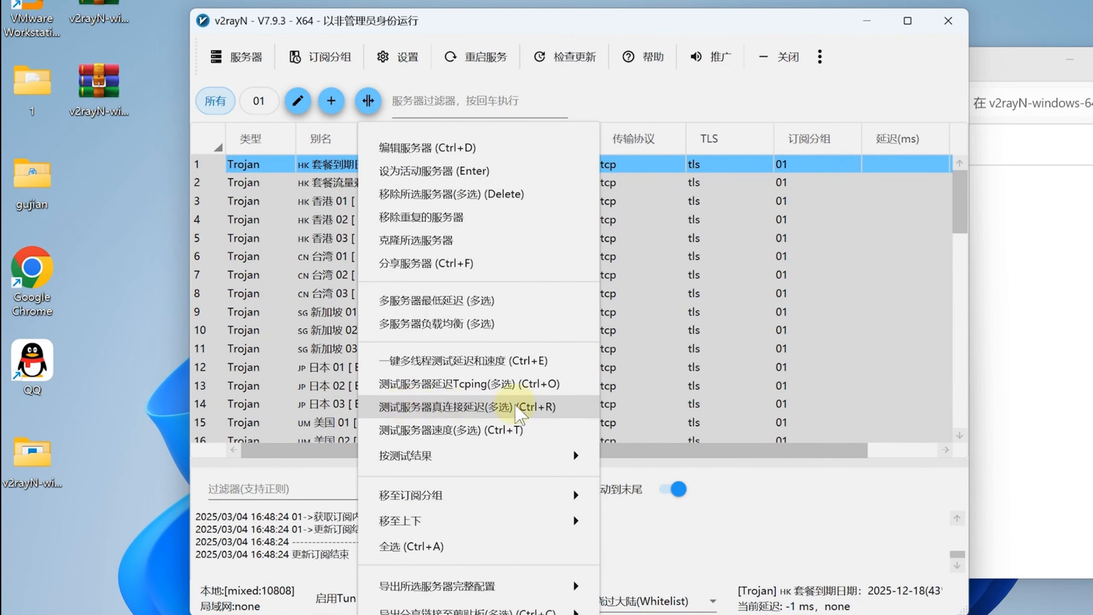
pyautogui.click(520, 411)
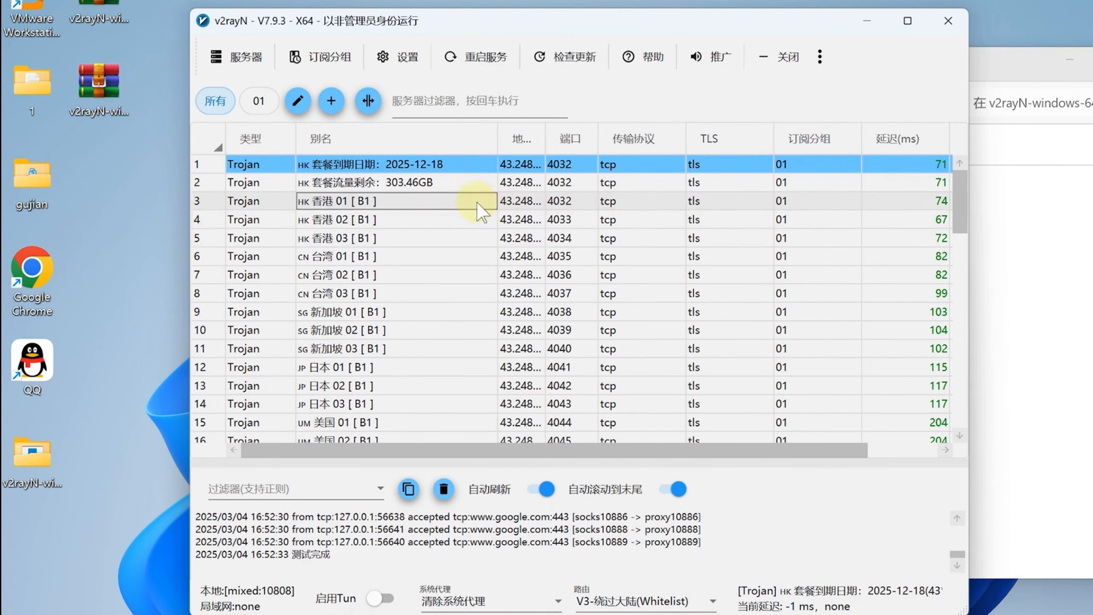
# Step: Make 香港 01 [ B1 ] the active server and set the system proxy to 自动配置系统代理
pyautogui.rightClick(337, 208)
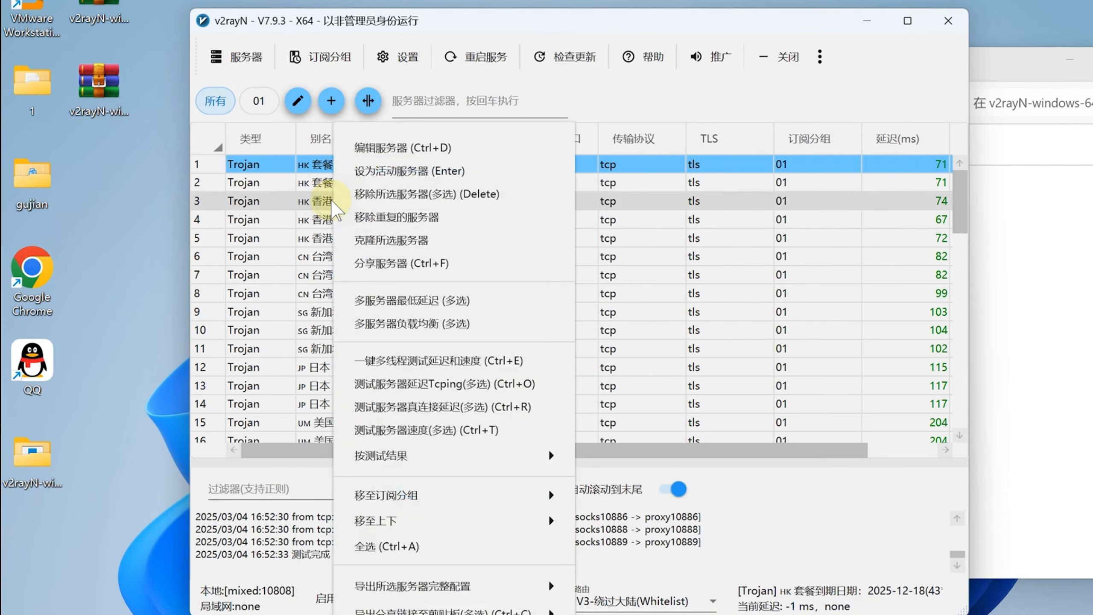
pyautogui.click(441, 172)
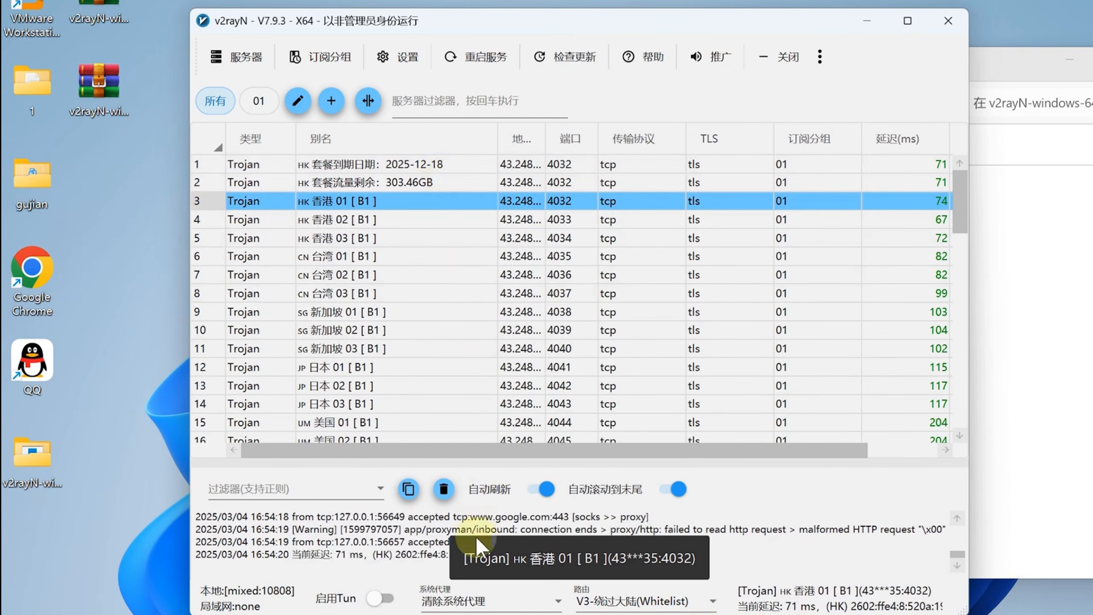
pyautogui.click(453, 603)
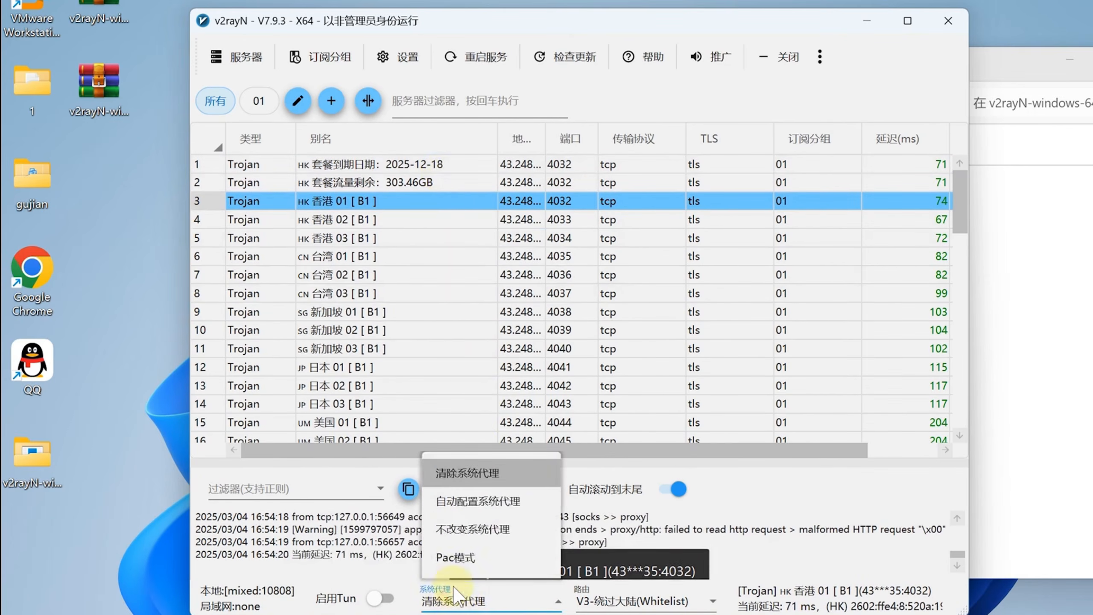
pyautogui.click(474, 502)
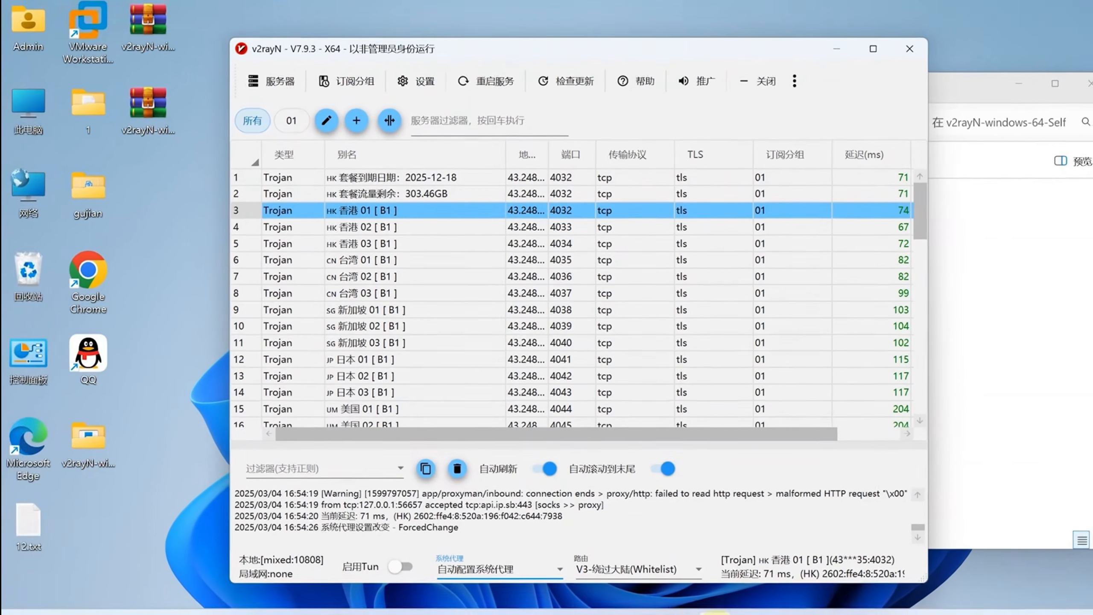
# Step: Switch to Chrome and load the bookmarked Google page in a new tab to check the connection
pyautogui.moveTo(714, 614)
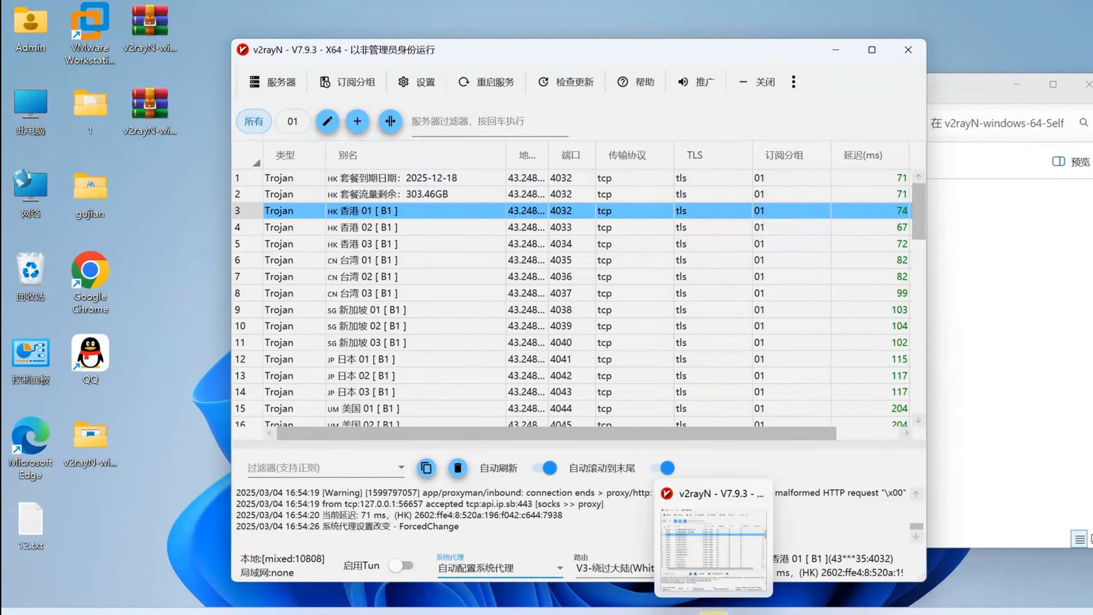
pyautogui.moveTo(645, 613)
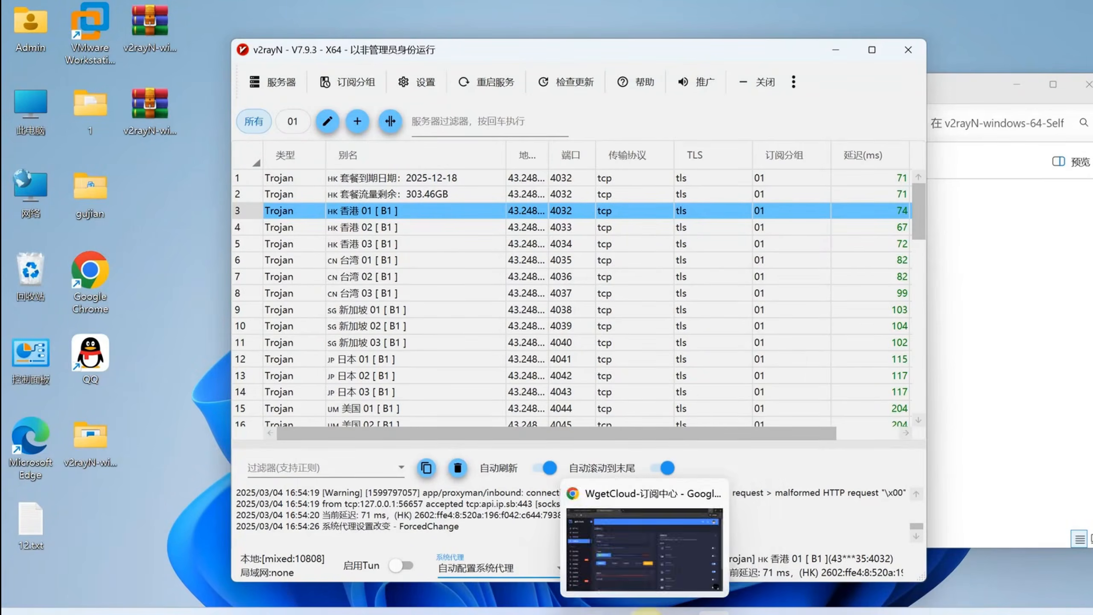
pyautogui.click(613, 551)
pyautogui.click(418, 17)
pyautogui.click(56, 80)
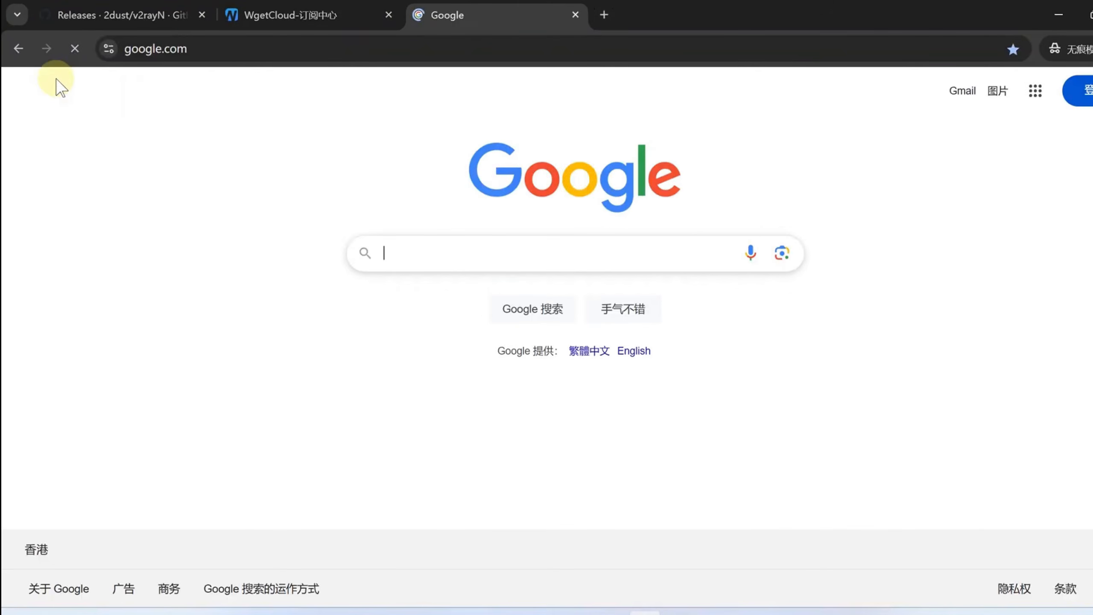
# Step: Load the bookmarked YouTube site in another new tab and browse its home page
pyautogui.click(604, 14)
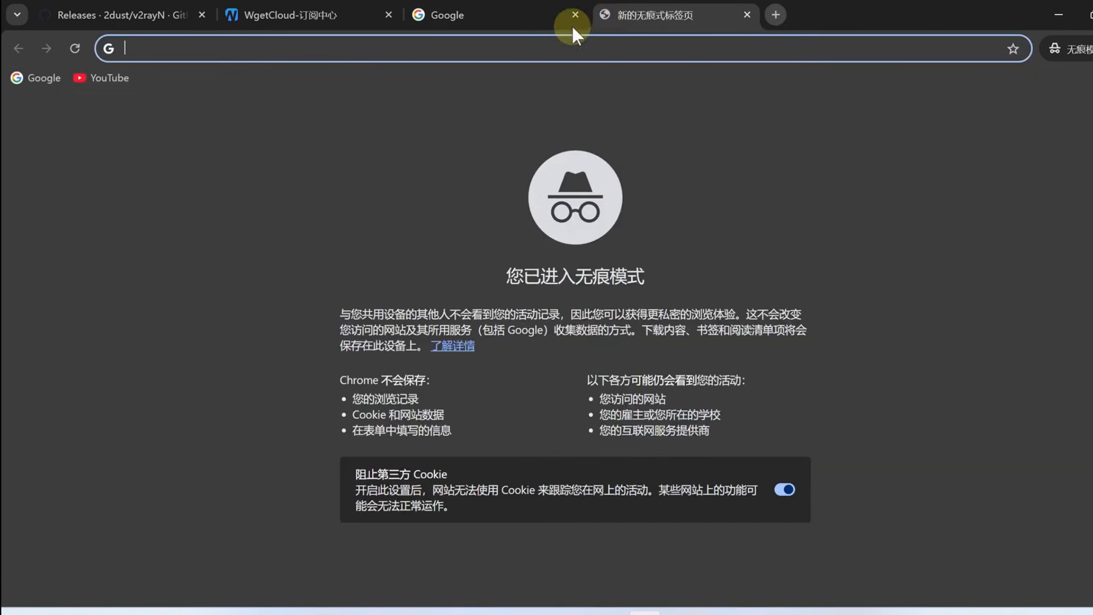
pyautogui.click(85, 75)
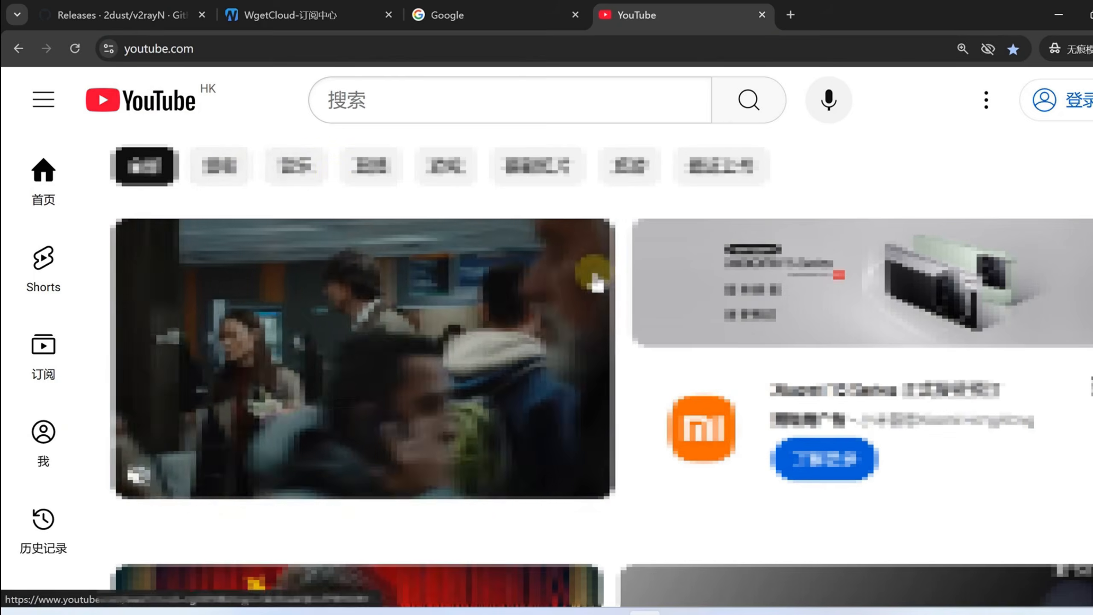
pyautogui.scroll(-5, 591, 292)
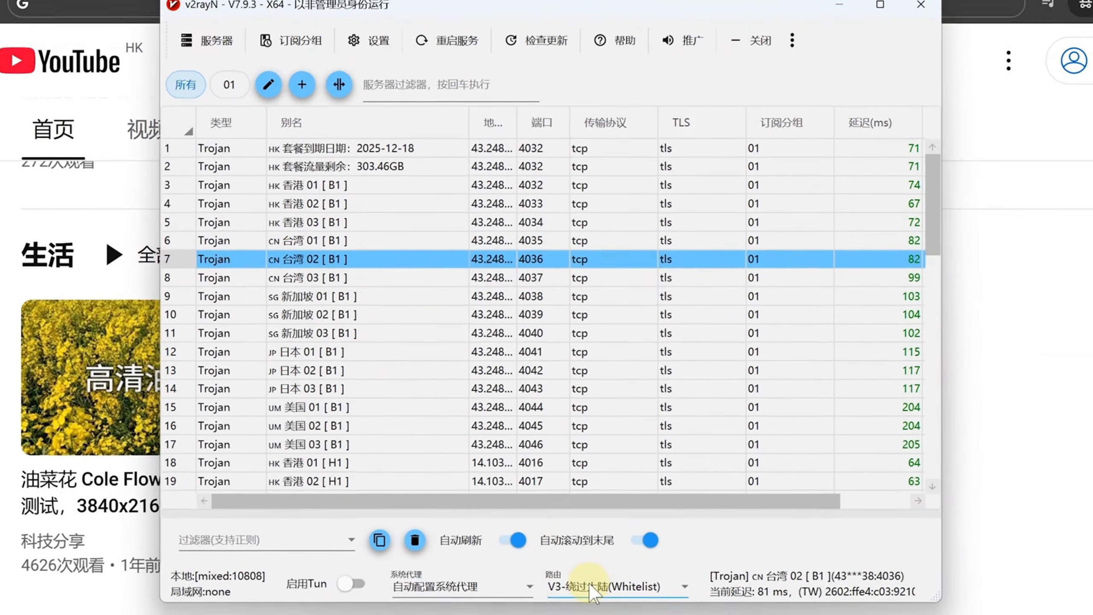
# Step: Switch the routing to V3-全局(Global) and back to V3-绕过大陆(Whitelist), reselecting 自动配置系统代理 as the system proxy
pyautogui.click(591, 586)
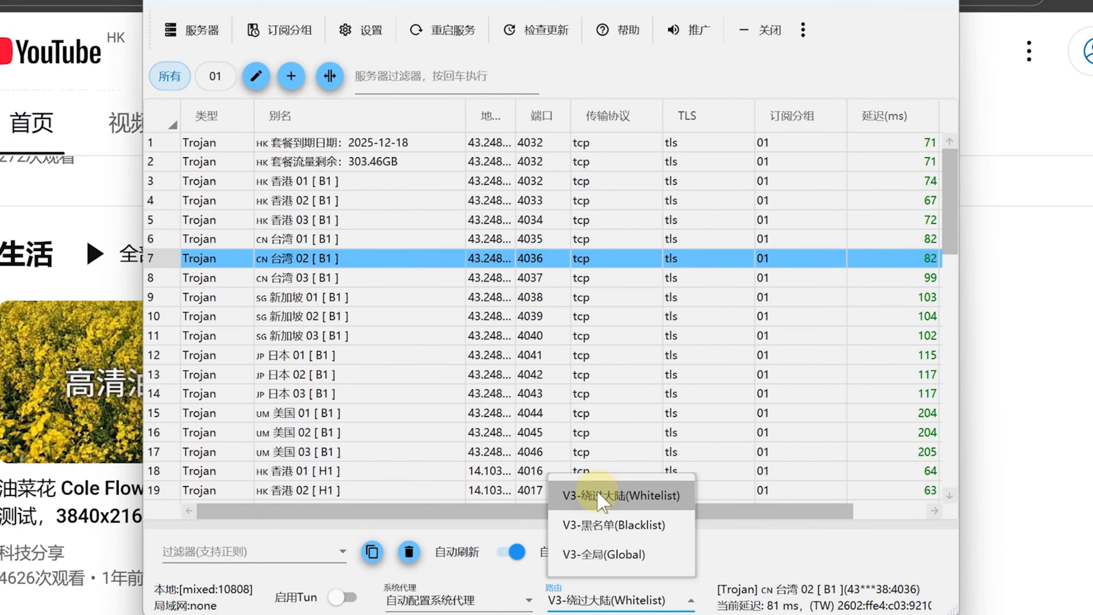
pyautogui.click(610, 555)
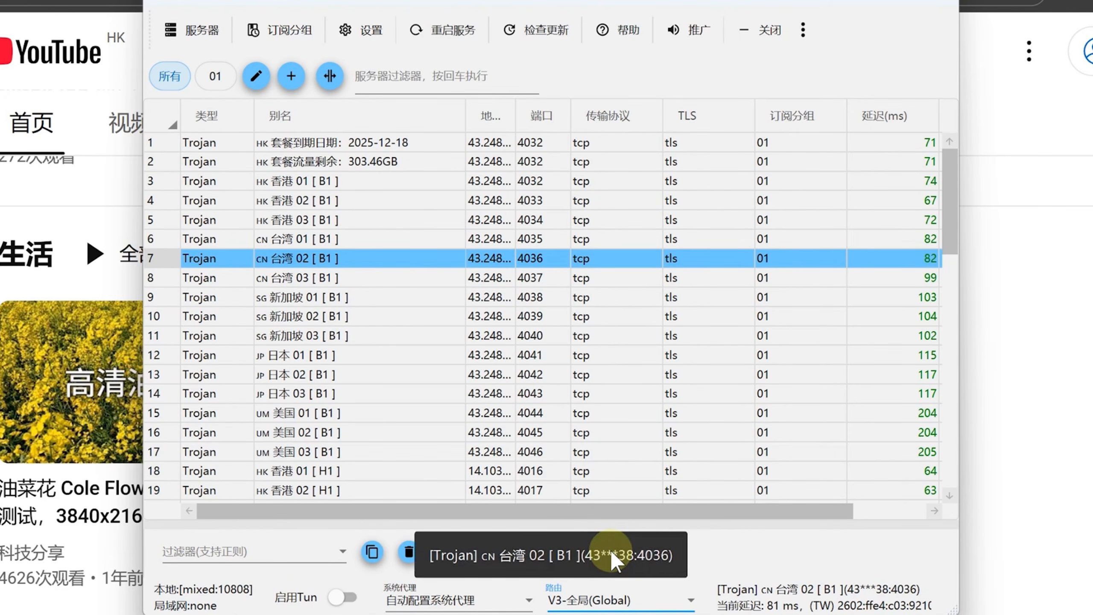
pyautogui.click(613, 600)
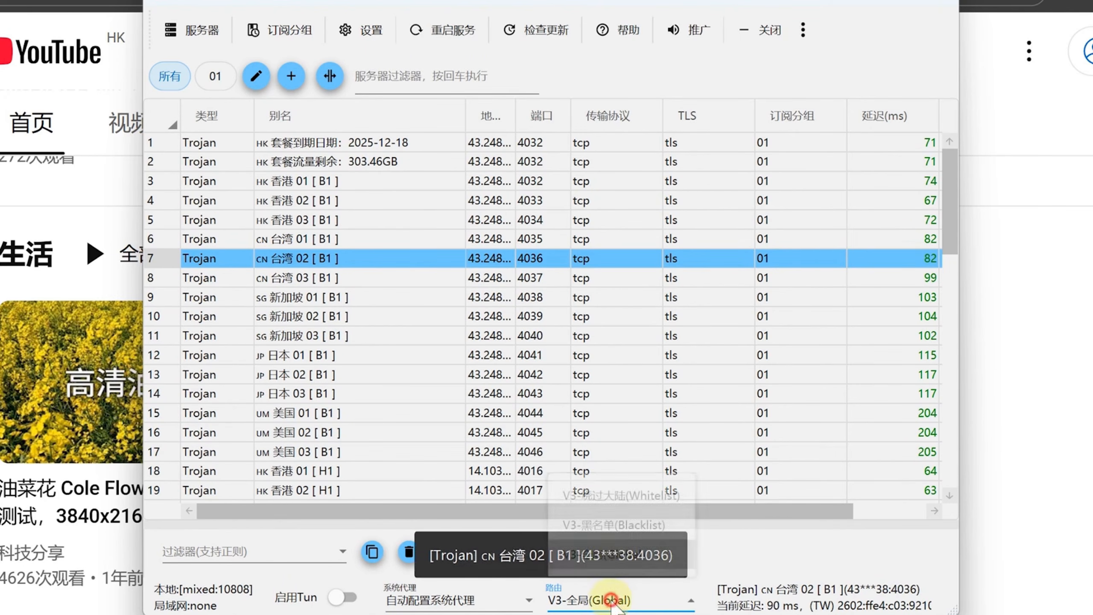
pyautogui.click(596, 498)
pyautogui.click(429, 603)
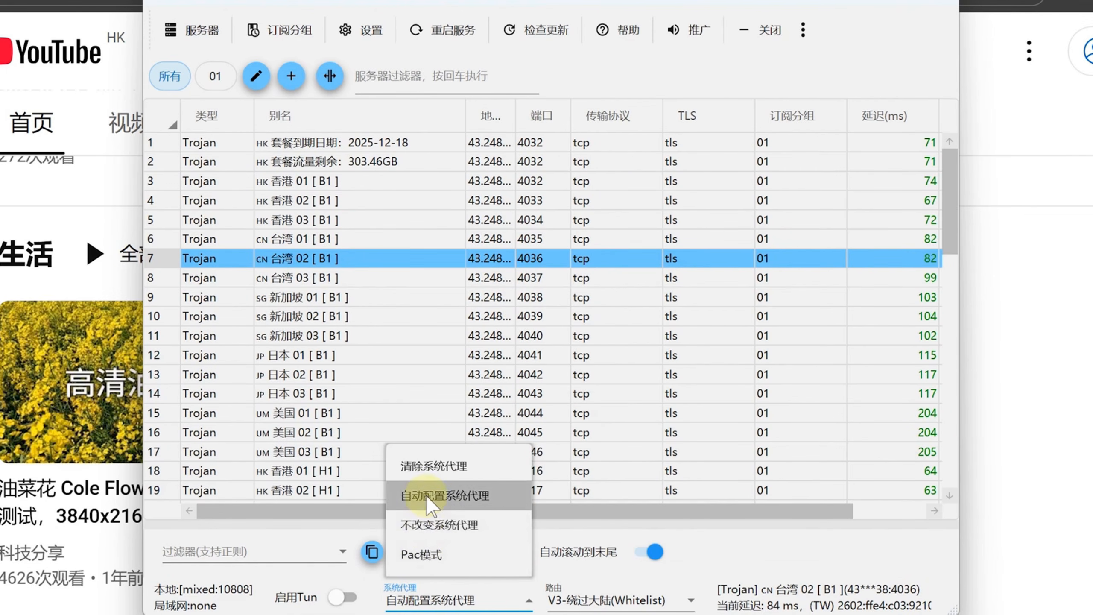
pyautogui.click(458, 495)
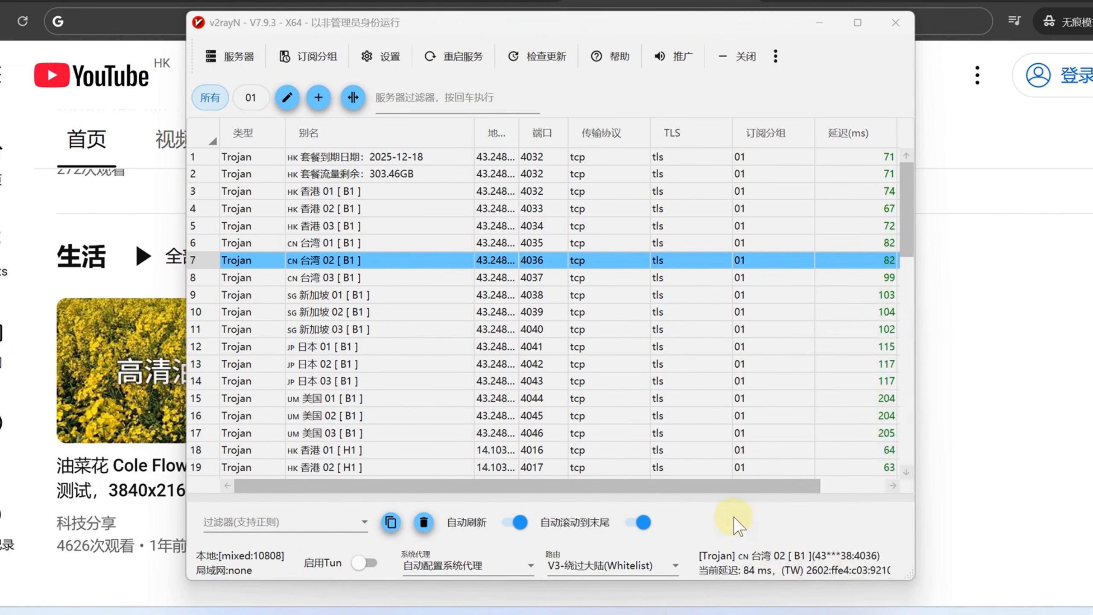
# Step: Switch to the WgetCloud subscription page in Chrome, choose Clash (所有Clash内核应用) as the application and copy the subscription link
pyautogui.click(260, 1)
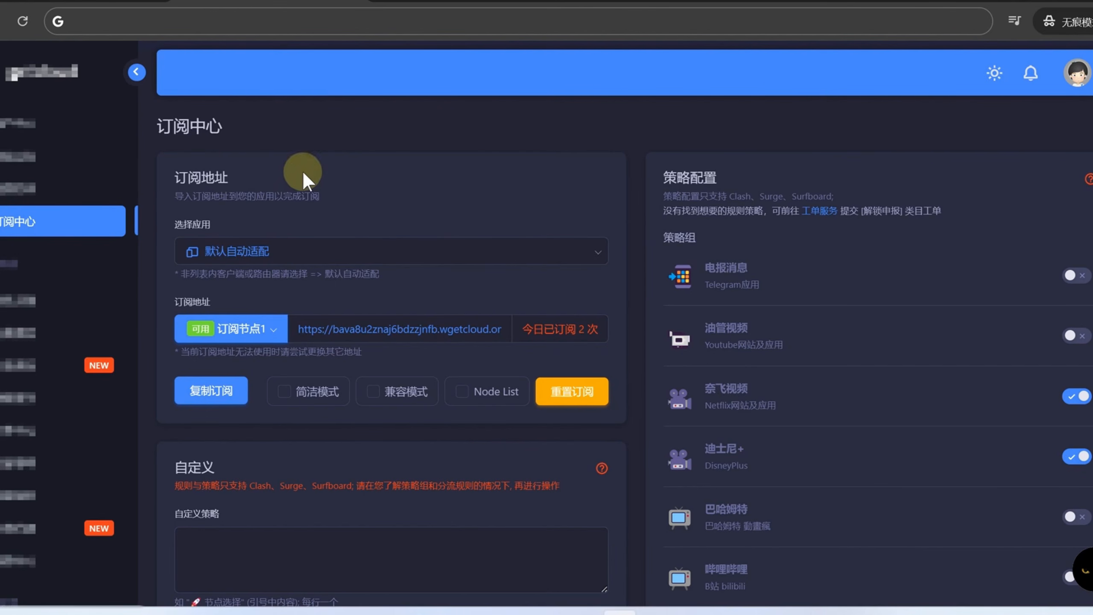
pyautogui.click(254, 249)
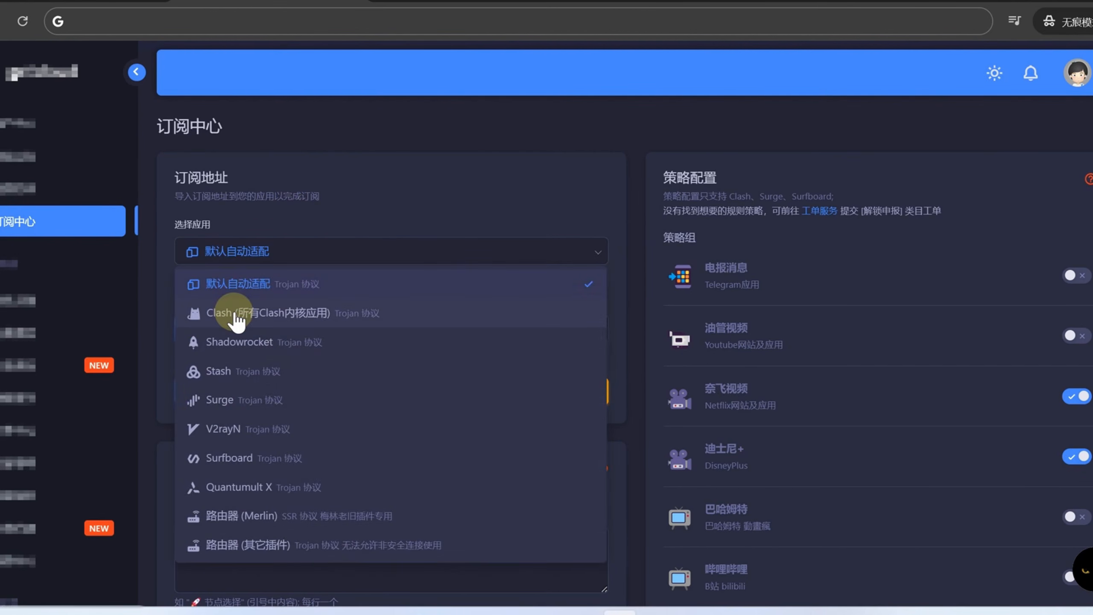
pyautogui.click(255, 316)
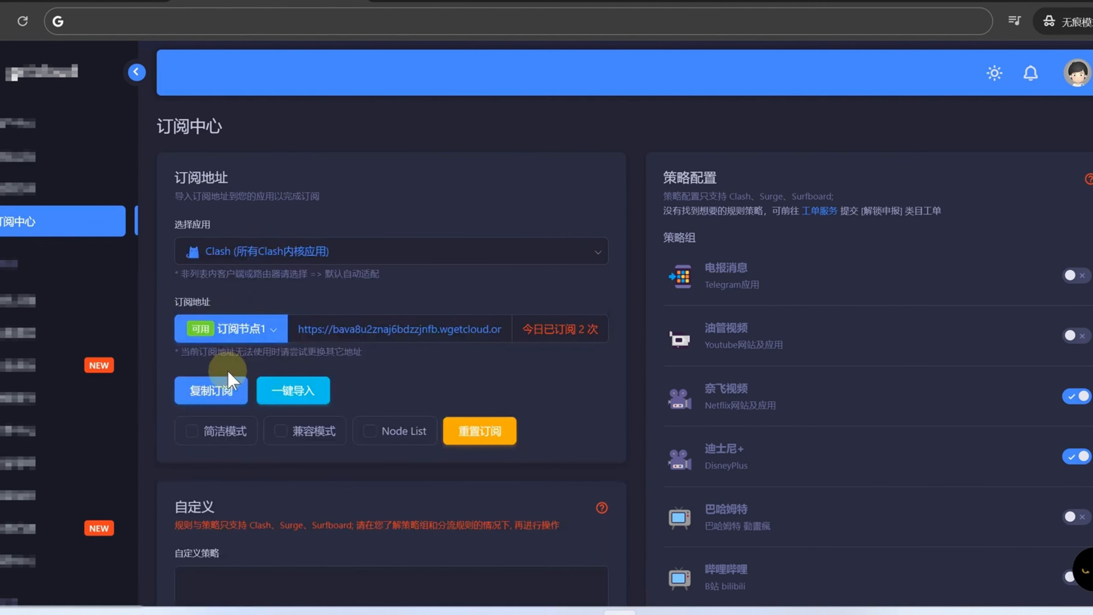
pyautogui.click(217, 391)
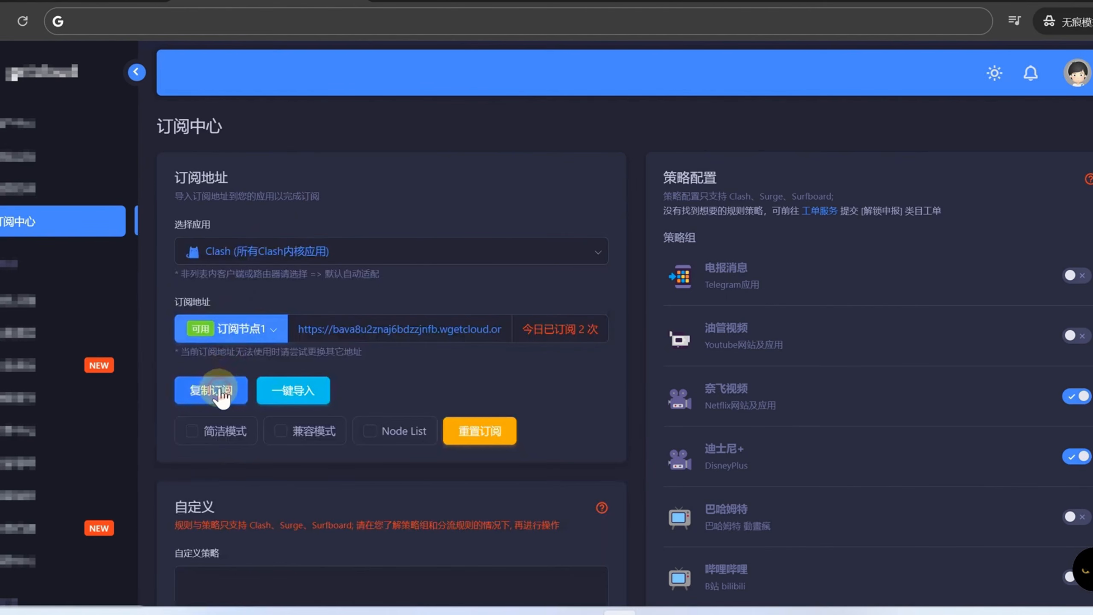
pyautogui.click(539, 394)
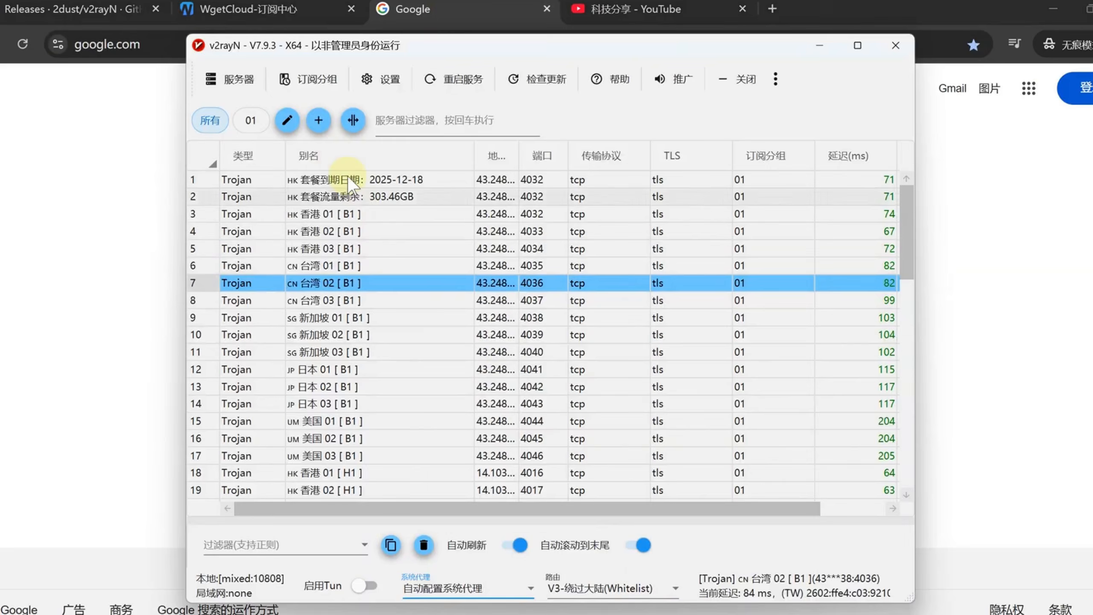
# Step: In v2rayN, add a subscription group with the alias 02 and paste the copied subscription URL as its address
pyautogui.click(313, 115)
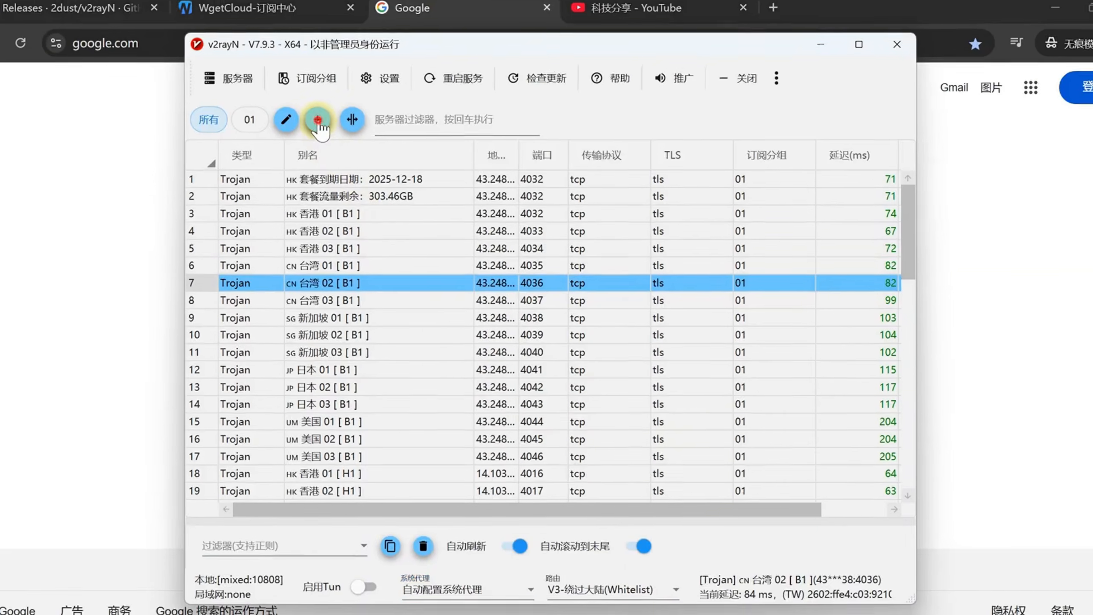
pyautogui.write('02')
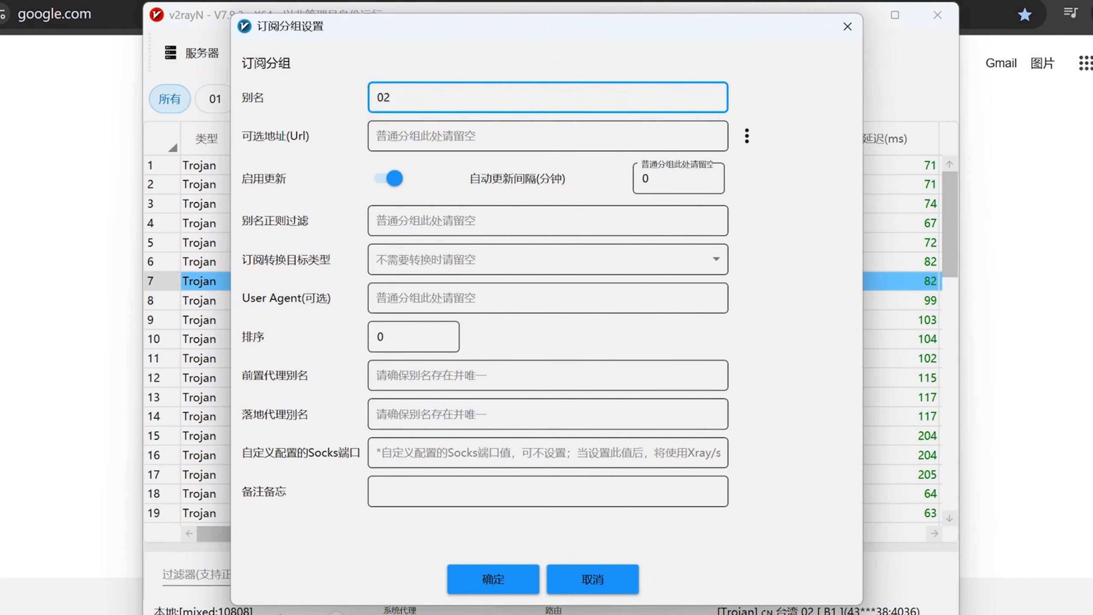
pyautogui.click(407, 134)
pyautogui.rightClick(415, 135)
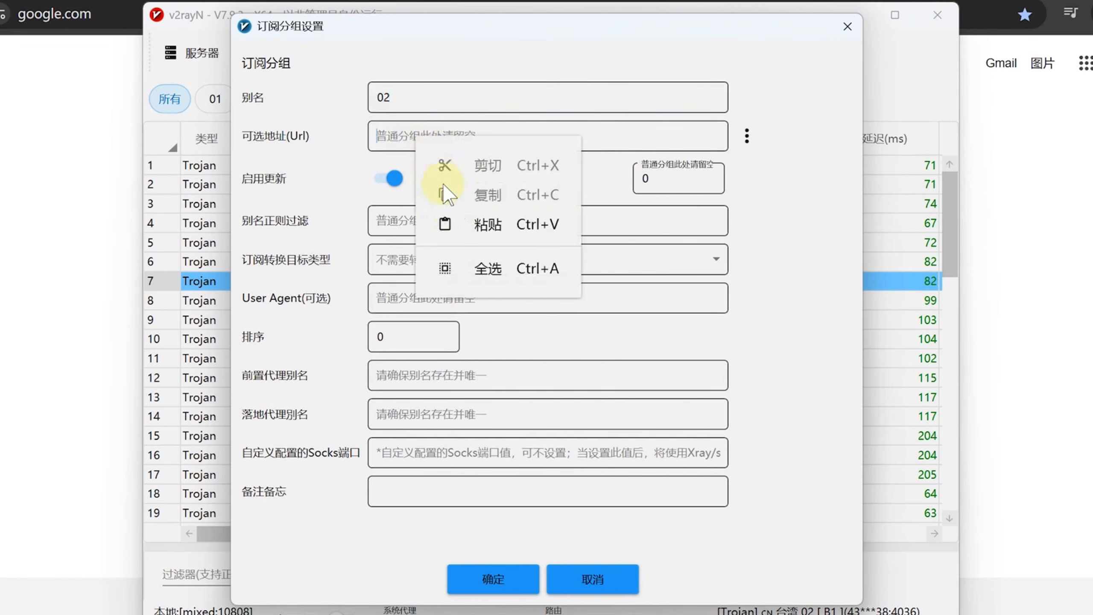
pyautogui.click(448, 223)
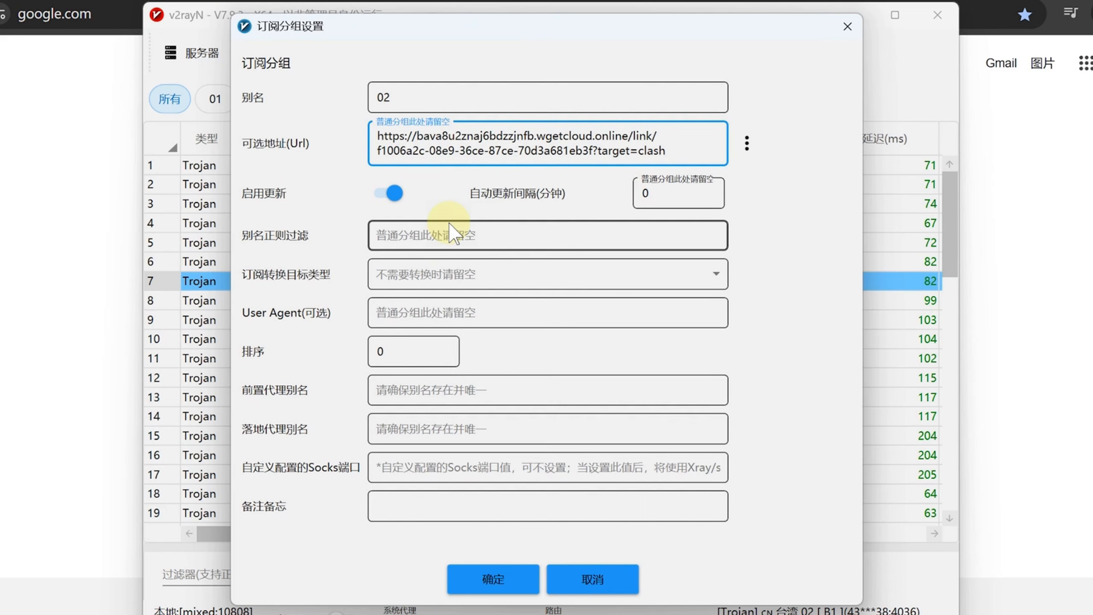
# Step: Set the new group's subscription conversion target type to mixed and save the group
pyautogui.click(408, 279)
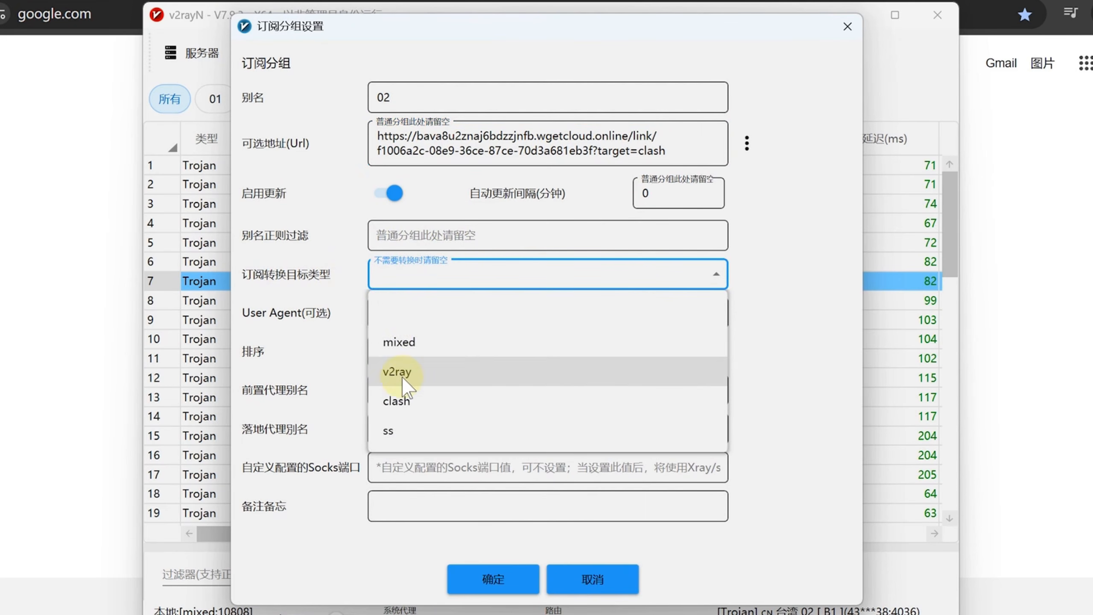
pyautogui.click(404, 347)
pyautogui.click(490, 578)
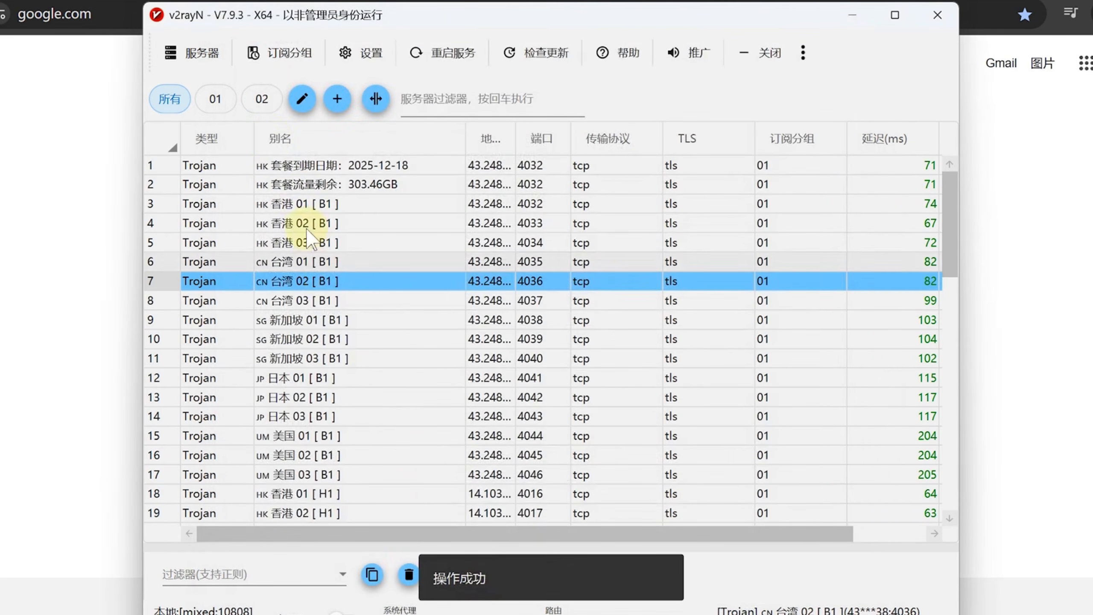
# Step: Show subscription group 02 and update only this current subscription without the proxy
pyautogui.click(261, 101)
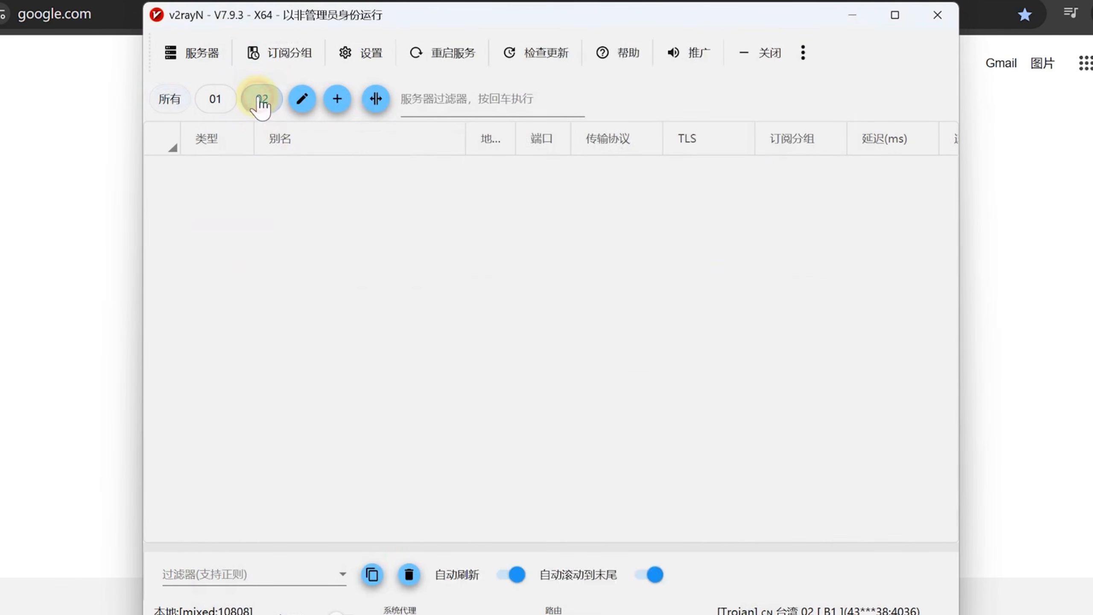
pyautogui.click(287, 61)
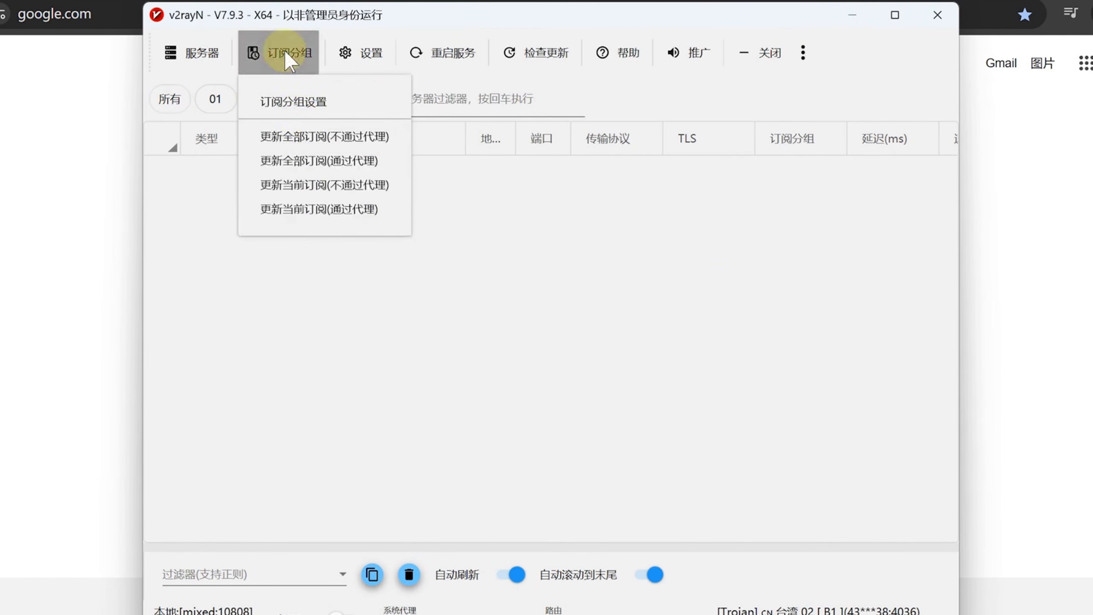
pyautogui.click(308, 186)
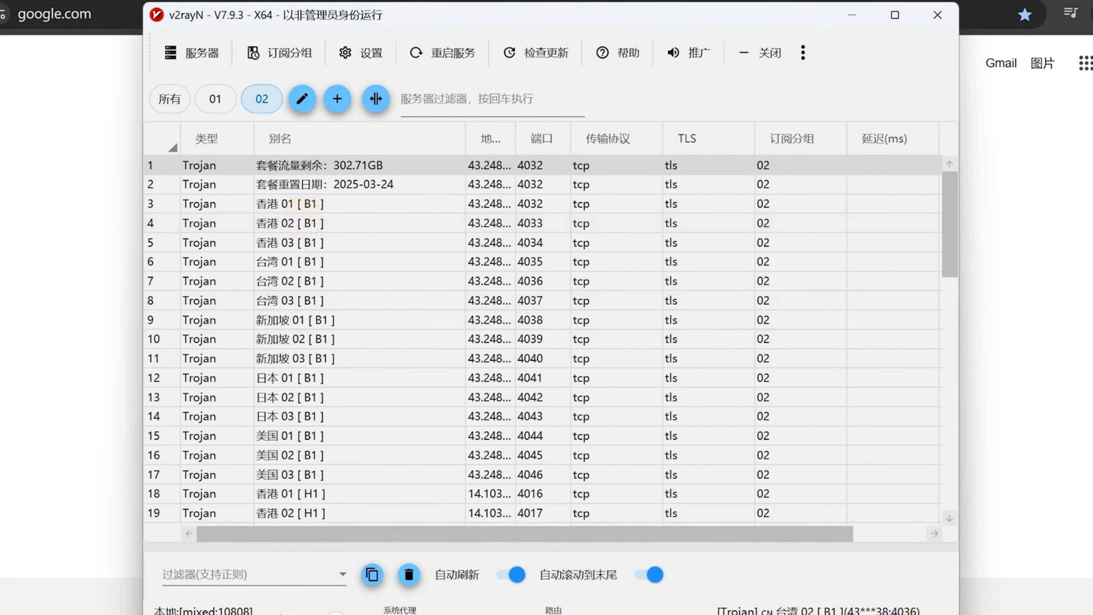
# Step: Switch to Notepad and copy all the vmess share links in 12.txt
pyautogui.click(576, 614)
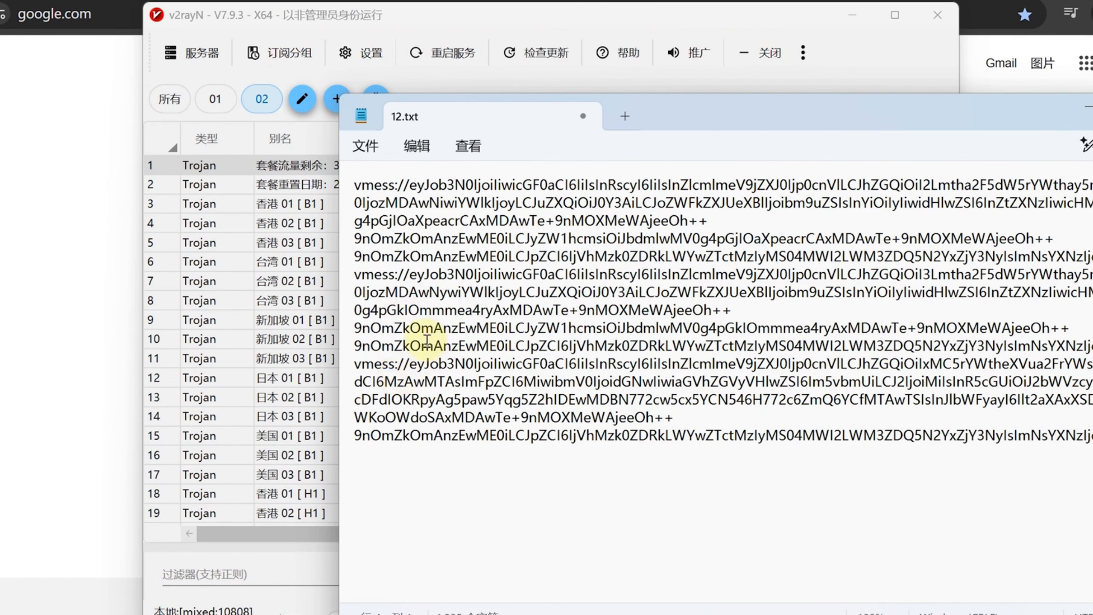
pyautogui.moveTo(931, 436); pyautogui.dragTo(310, 166)
pyautogui.rightClick(414, 214)
pyautogui.click(593, 310)
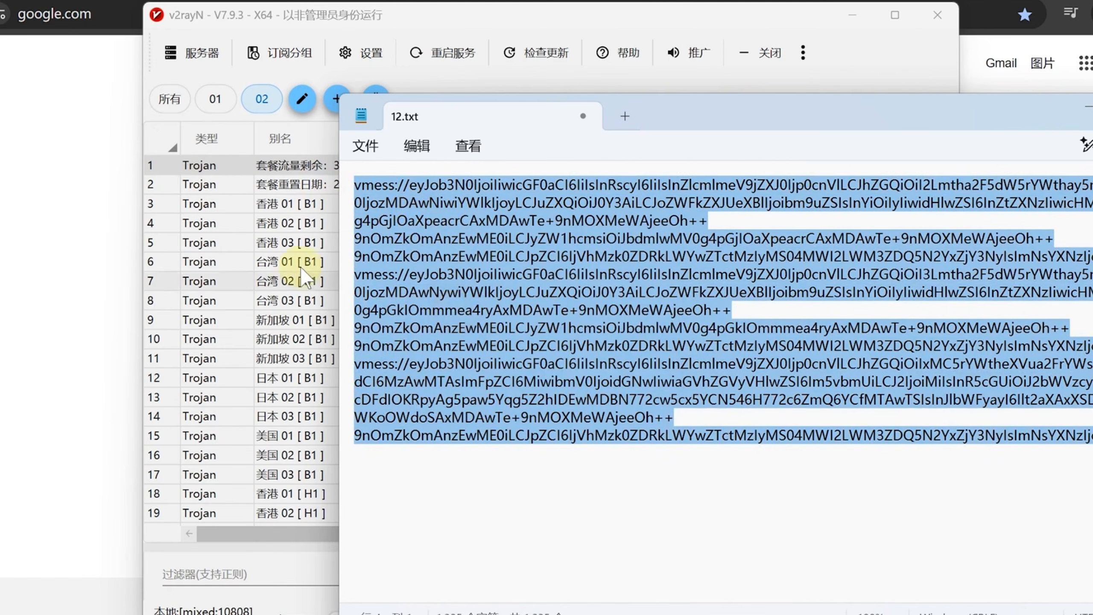
# Step: Import the copied share links from the clipboard into group 02 in v2rayN and select the imported [vip1] ⑤ 香港 1000M server
pyautogui.click(225, 17)
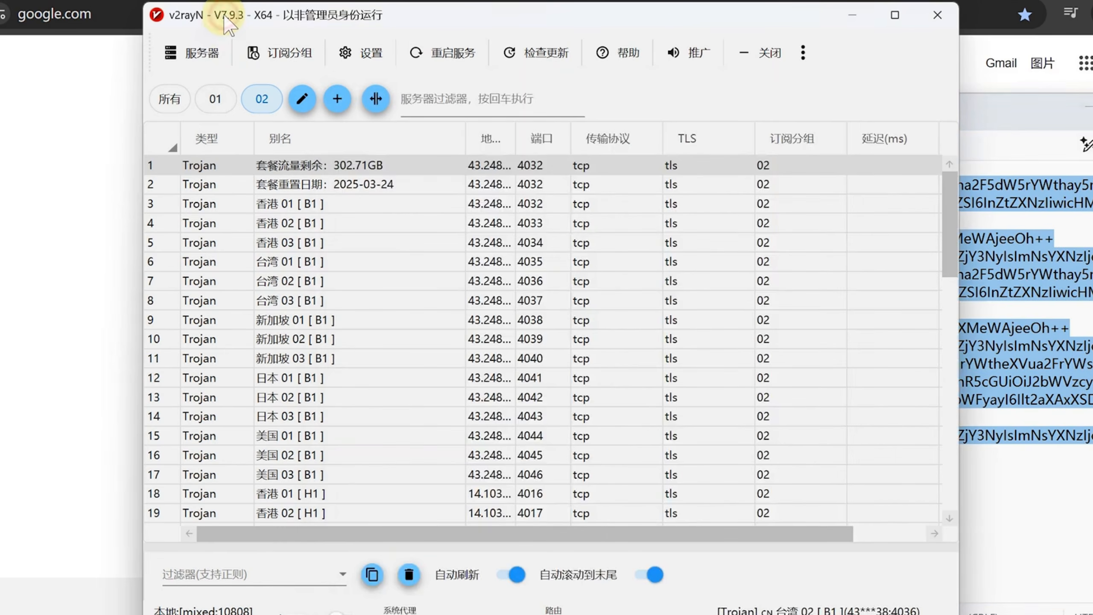
pyautogui.click(193, 53)
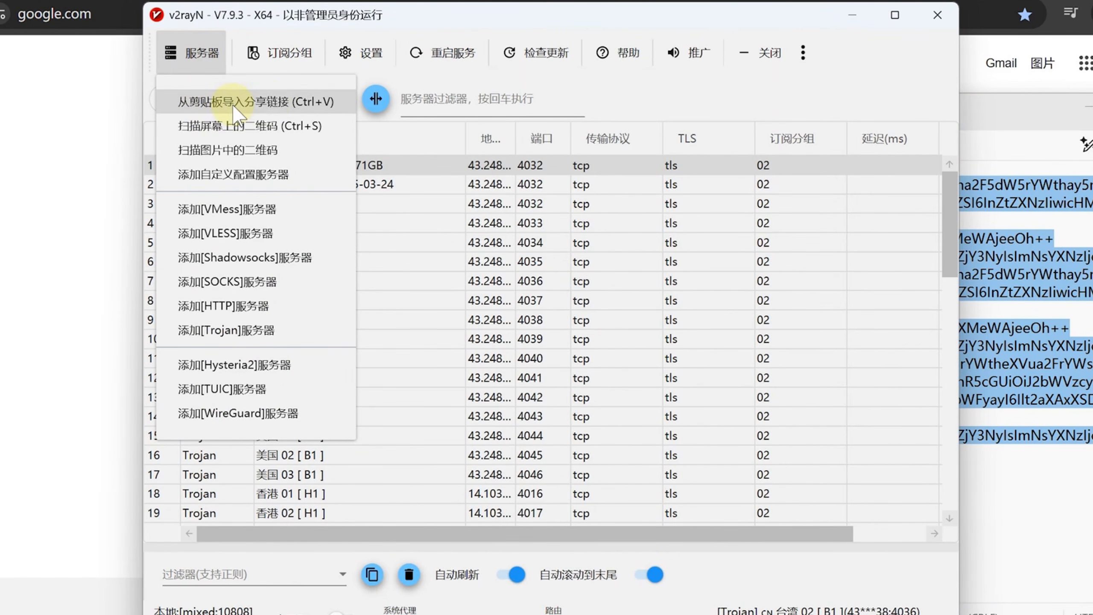
pyautogui.click(308, 106)
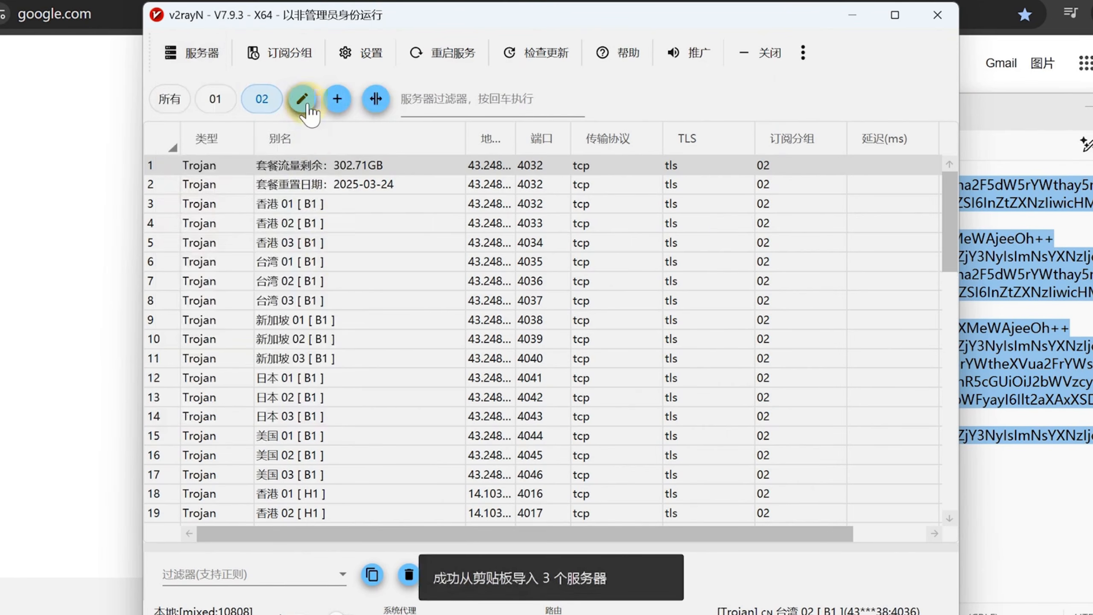
pyautogui.scroll(-1, 344, 233)
pyautogui.scroll(-14, 346, 241)
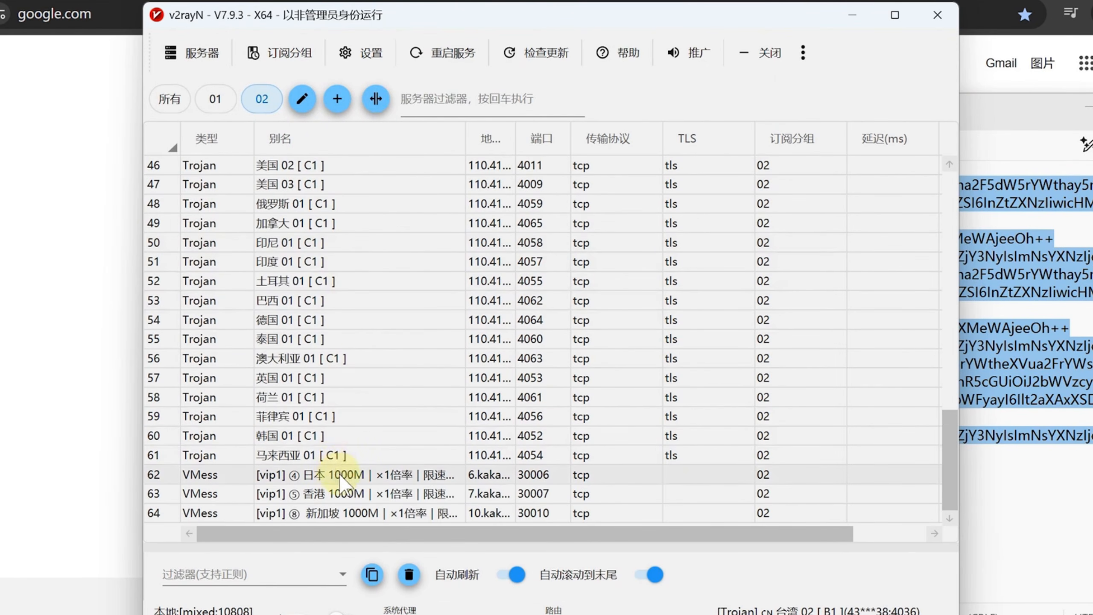
pyautogui.click(342, 493)
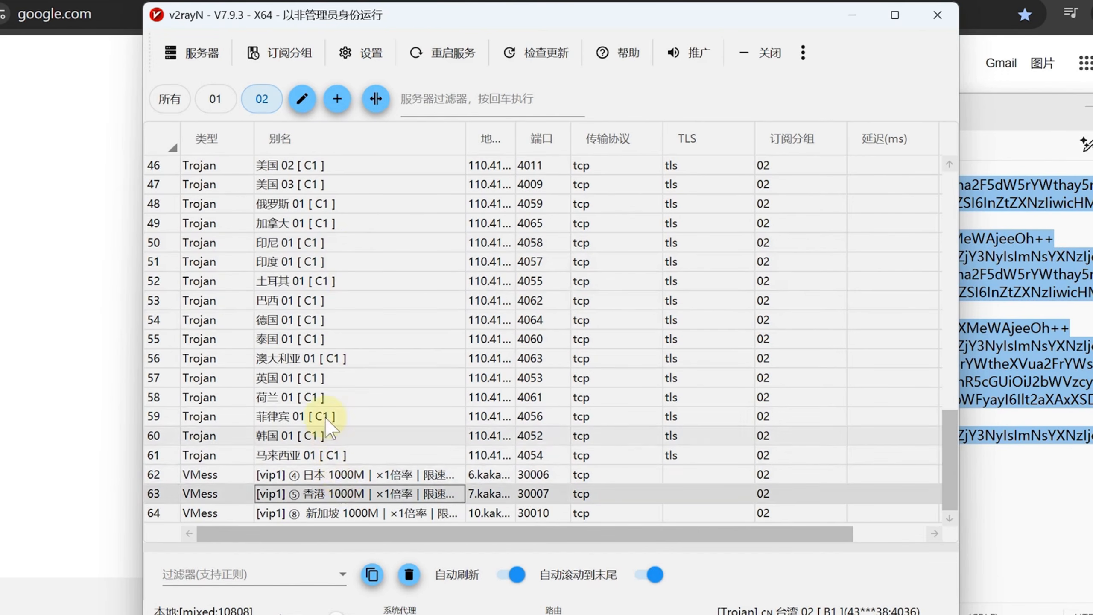
pyautogui.click(200, 57)
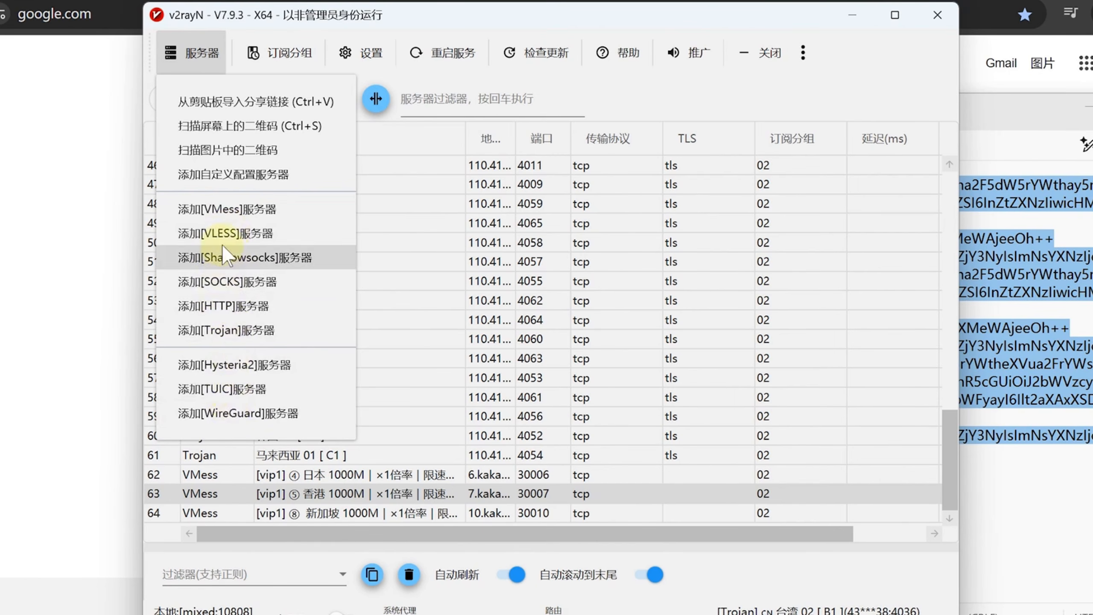
pyautogui.click(214, 137)
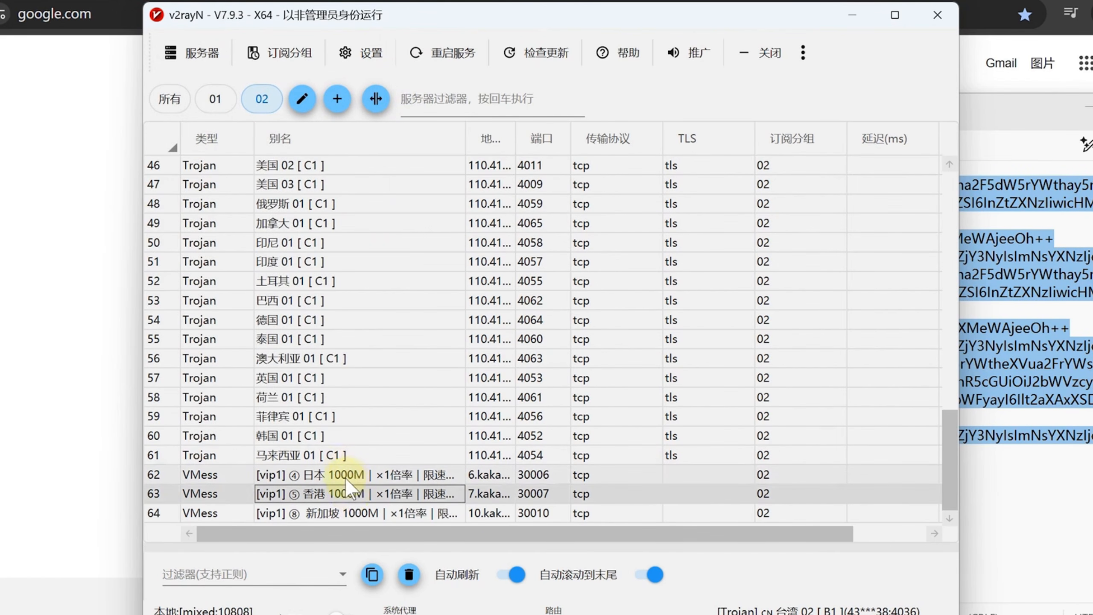
# Step: Make the [vip1] ⑤ 香港 1000M VMess server active and reload the Google page in Chrome to test it
pyautogui.rightClick(339, 496)
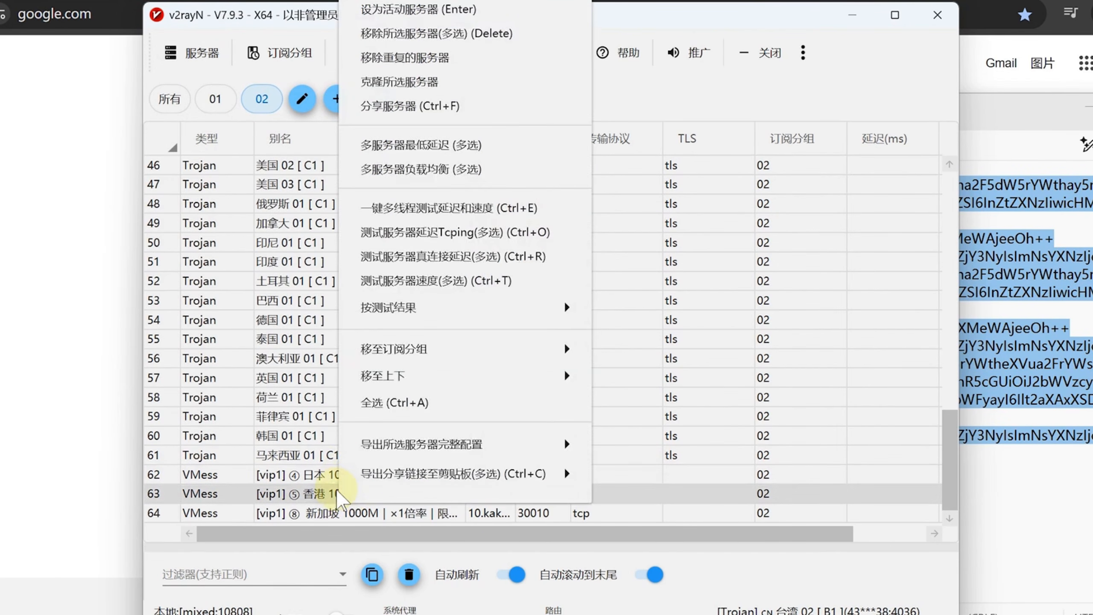
pyautogui.click(452, 11)
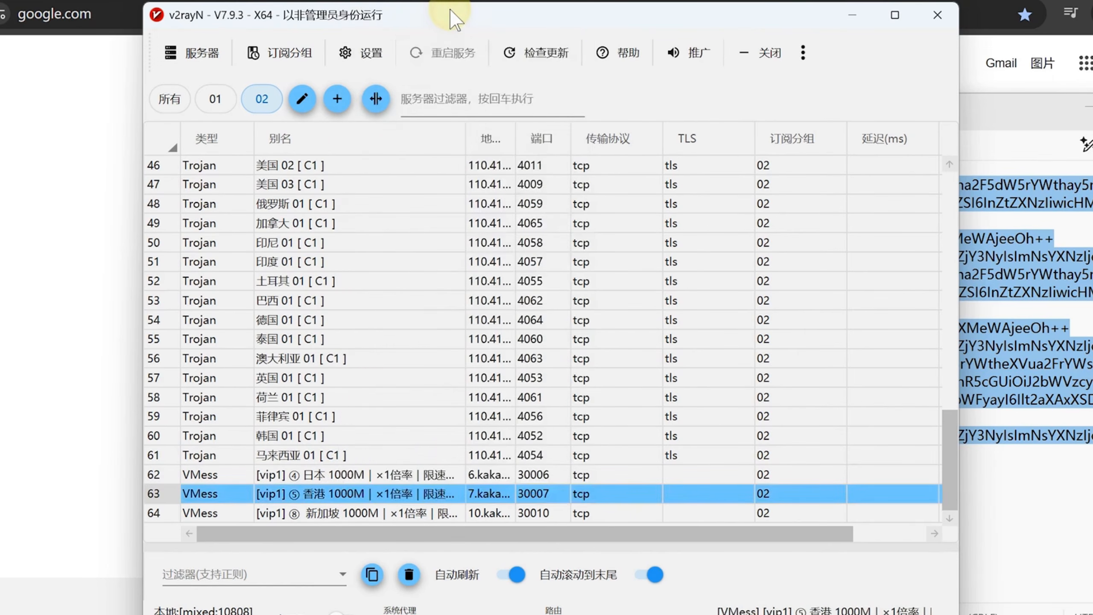
pyautogui.click(72, 340)
pyautogui.rightClick(46, 220)
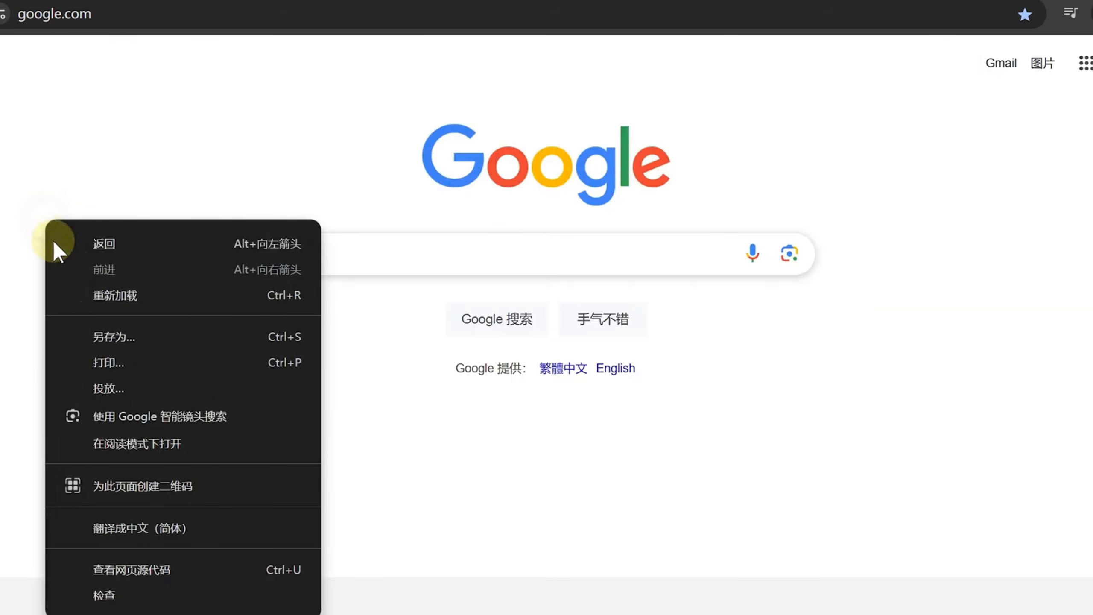
pyautogui.click(103, 295)
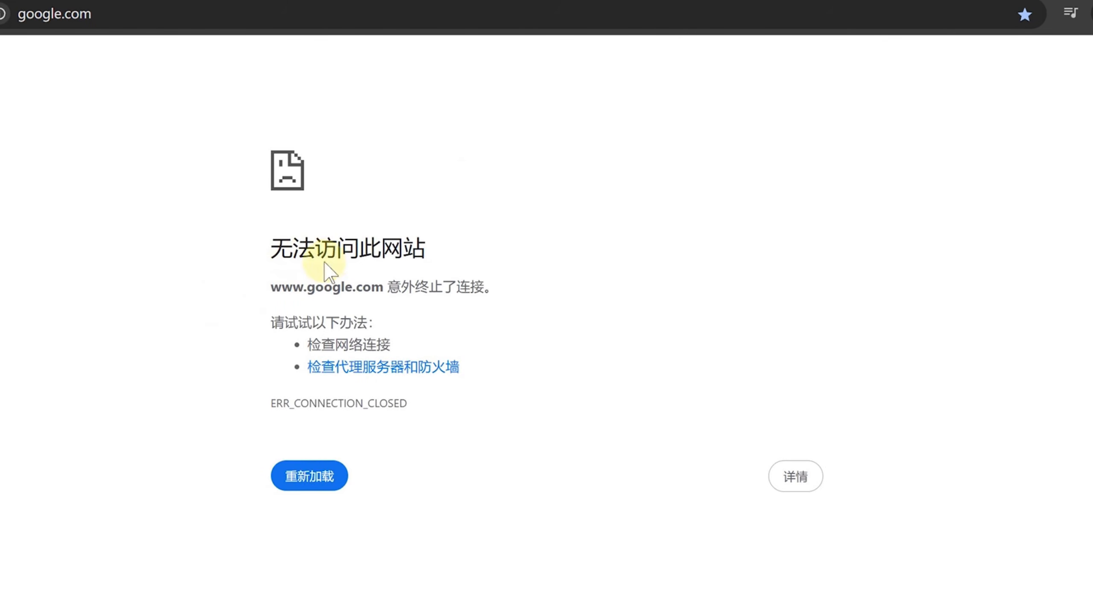
# Step: Switch to v2rayN, set the VMess core type to sing_box, save the settings, and reload the Google page in Chrome to test it
pyautogui.click(698, 614)
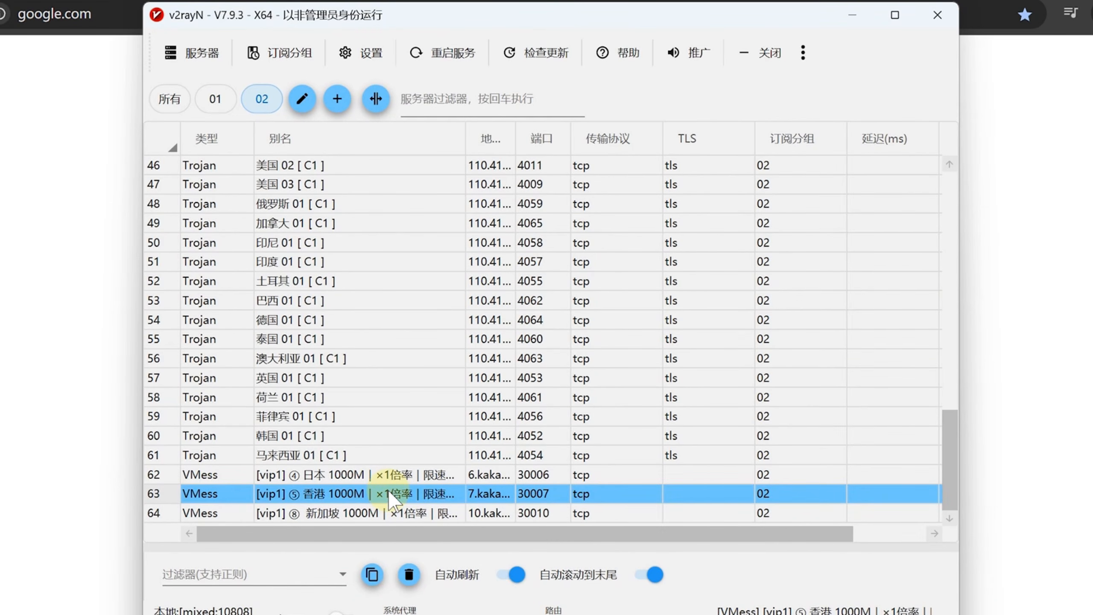
pyautogui.click(361, 52)
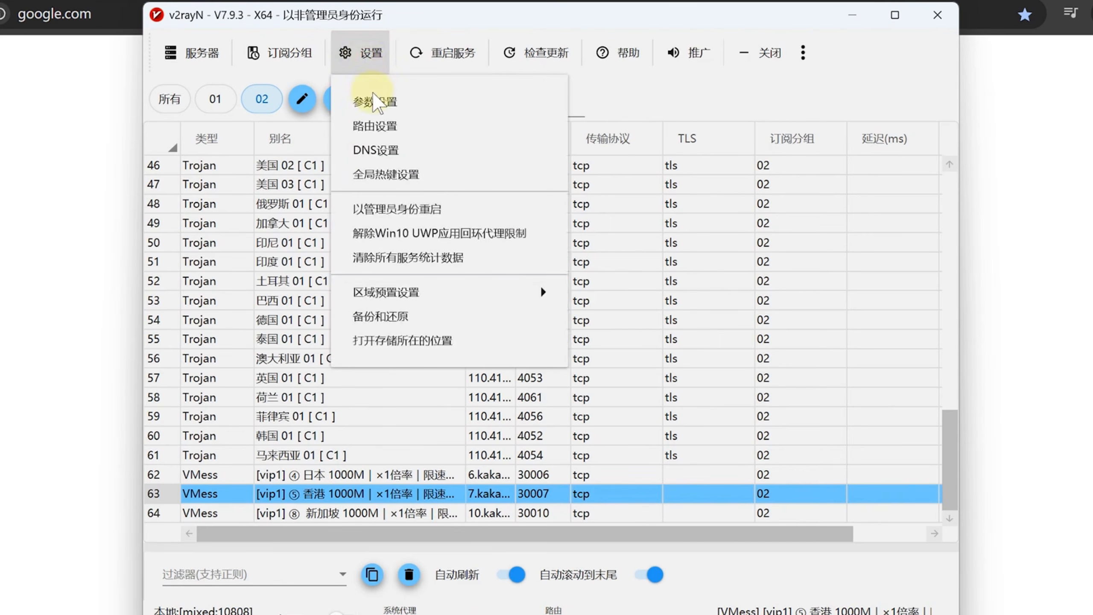
pyautogui.click(375, 102)
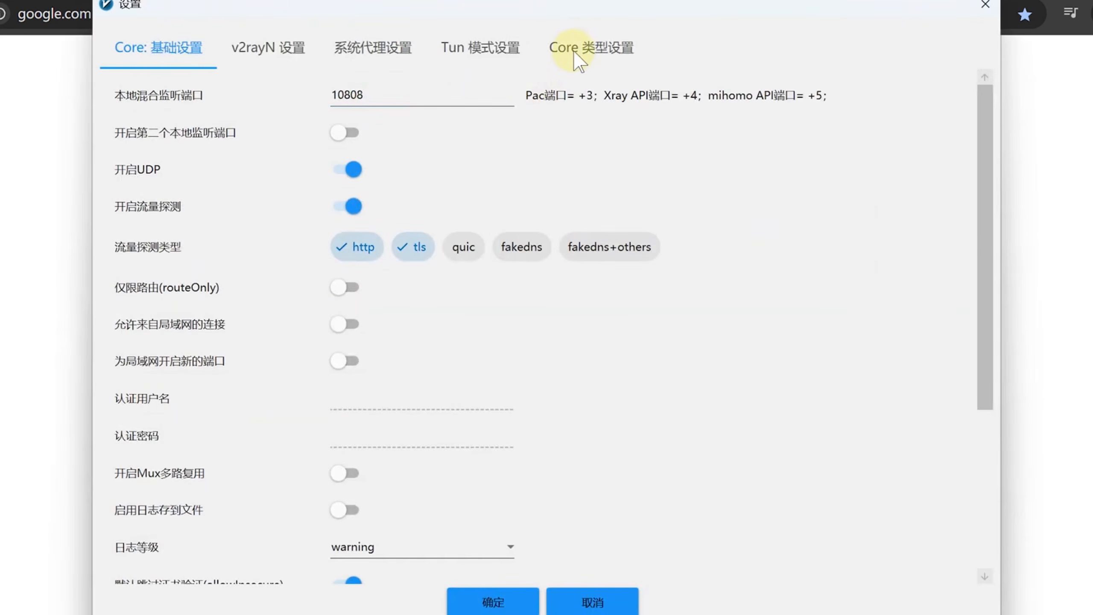
pyautogui.click(581, 49)
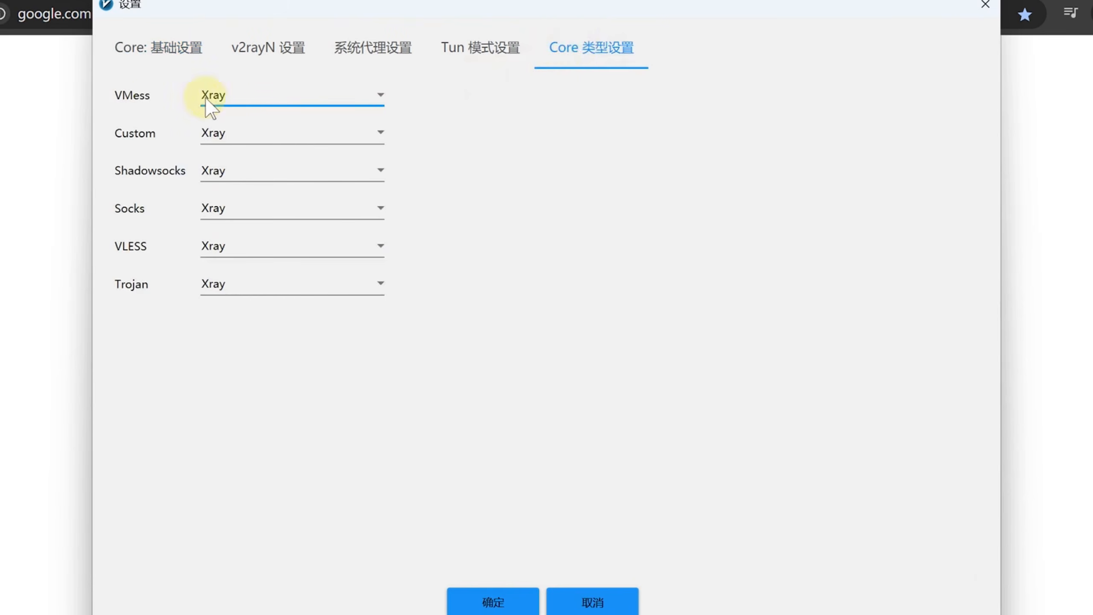
pyautogui.click(233, 98)
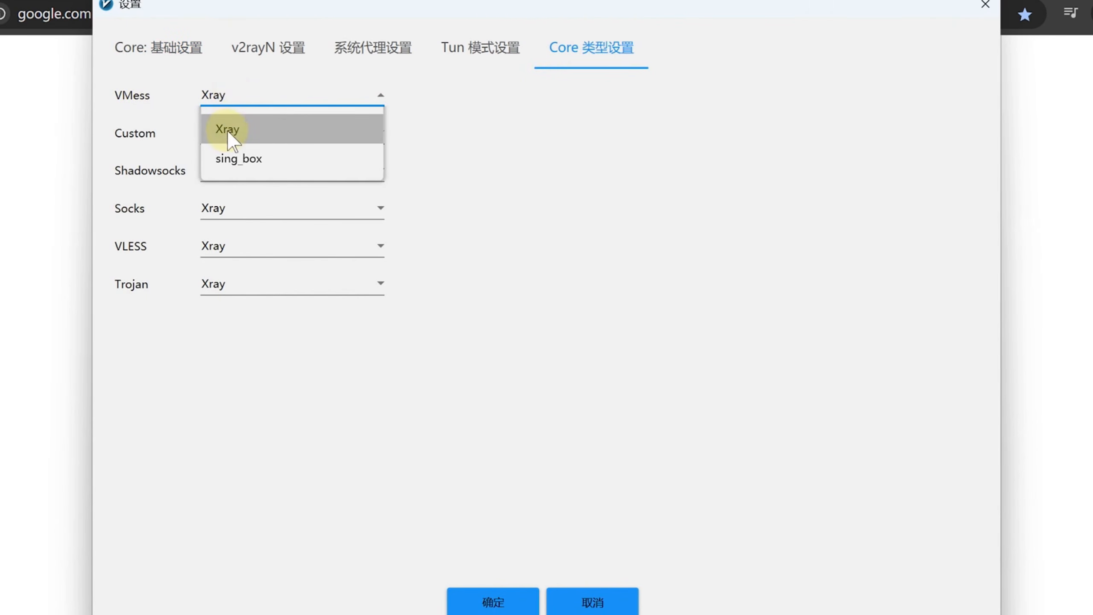
pyautogui.click(250, 160)
pyautogui.click(485, 599)
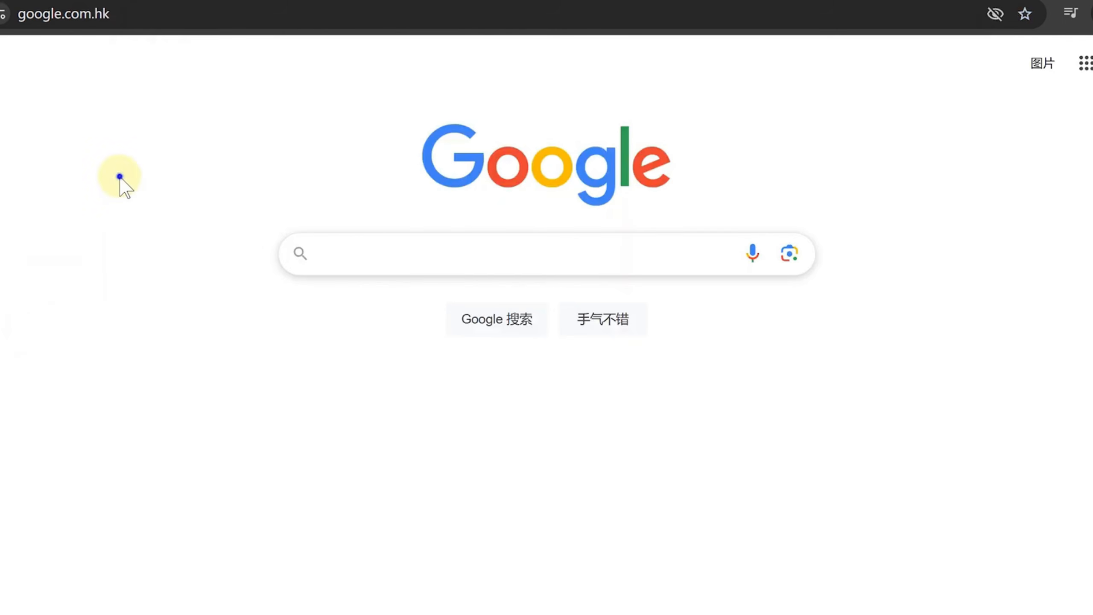
pyautogui.rightClick(120, 178)
pyautogui.click(166, 260)
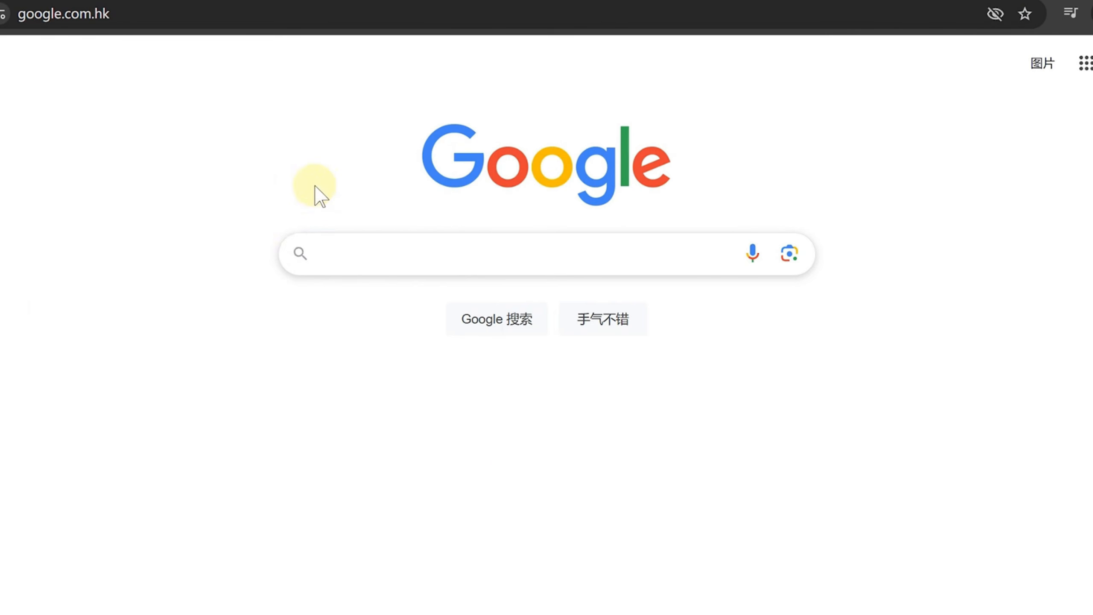
# Step: Create a 多服务器最低延迟 configuration in v2rayN from the three [vip1] VMess servers in group 02 and make it the active server
pyautogui.click(555, 614)
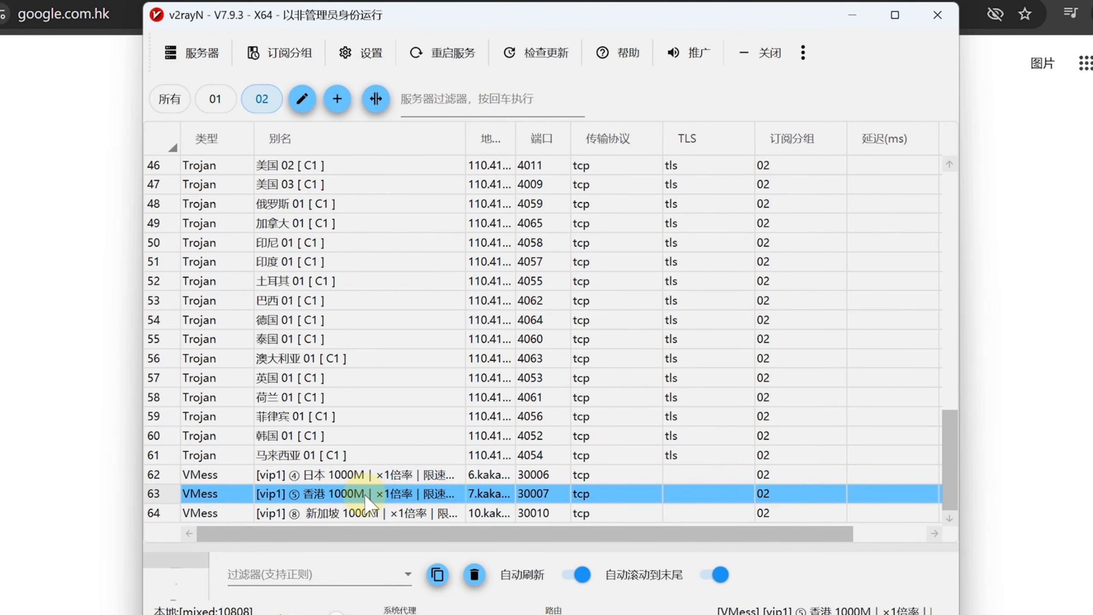
pyautogui.click(340, 472)
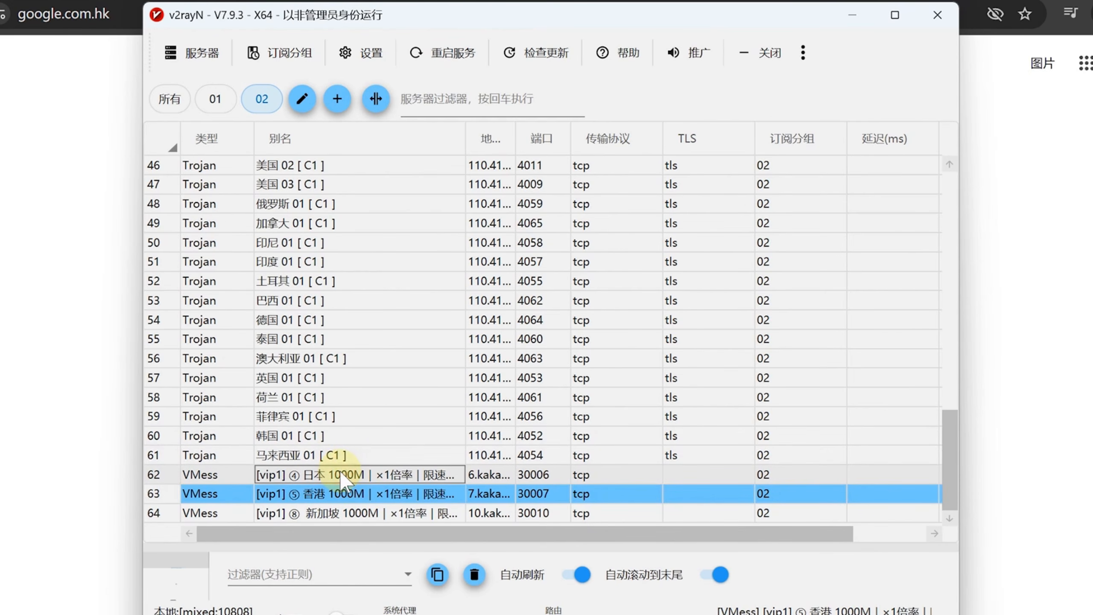
pyautogui.click(362, 514)
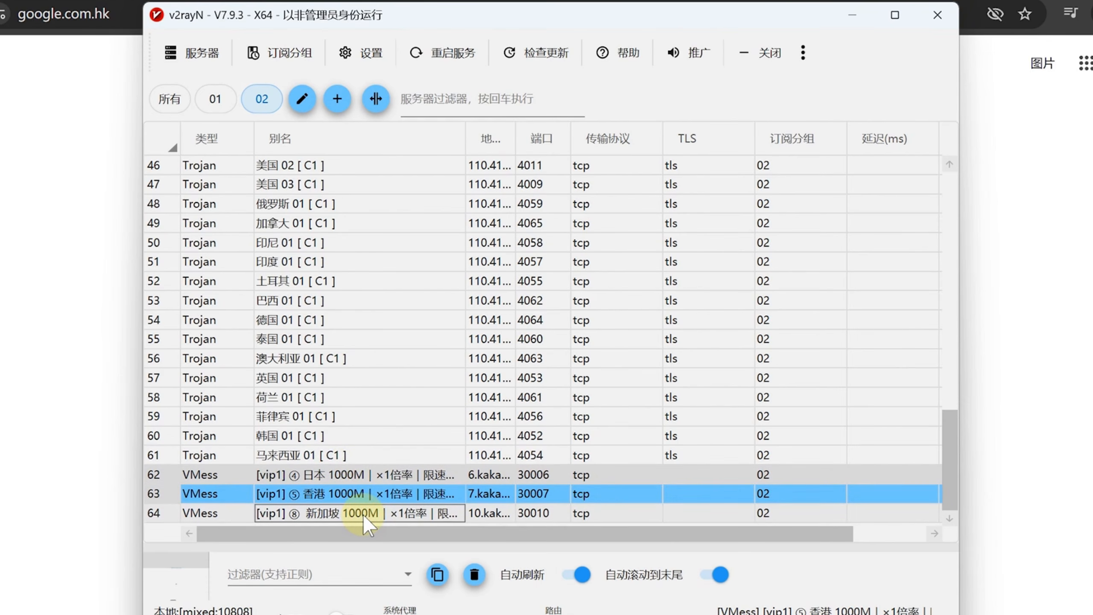
pyautogui.rightClick(351, 474)
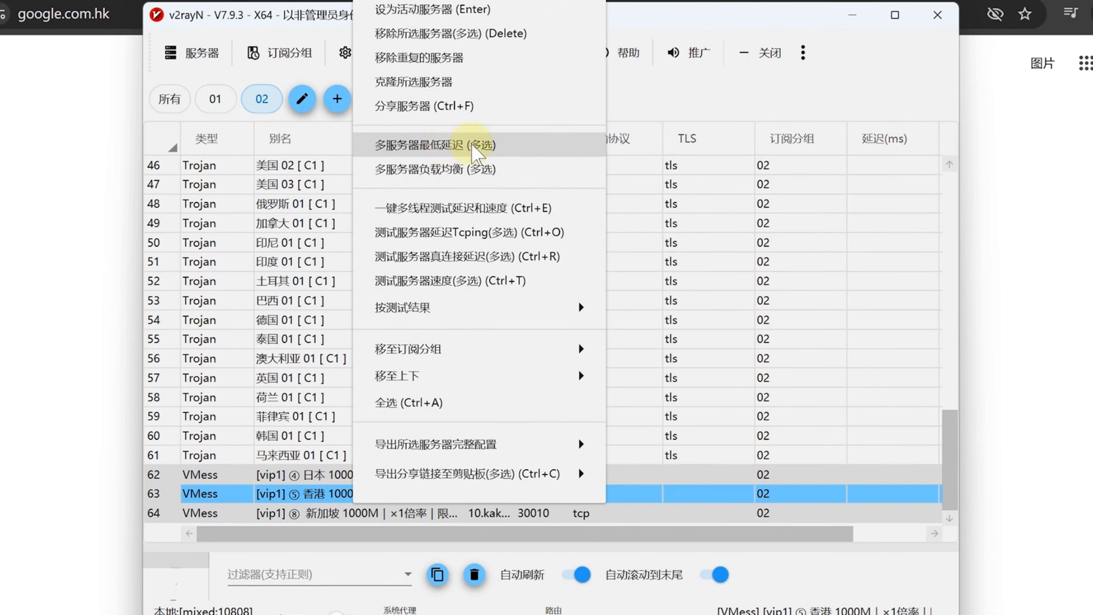
pyautogui.click(487, 148)
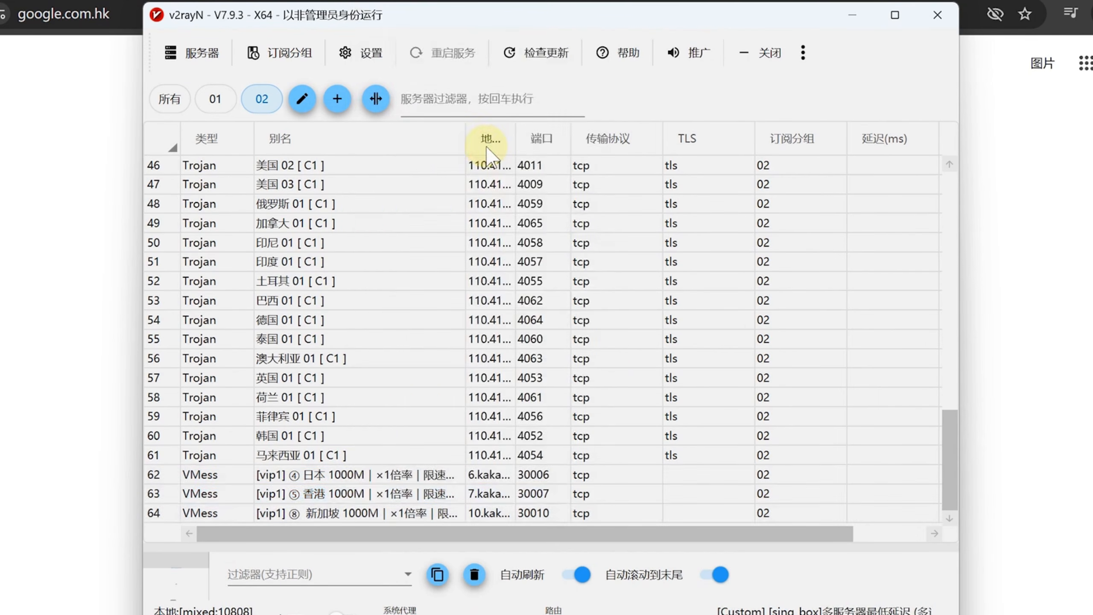
pyautogui.click(171, 99)
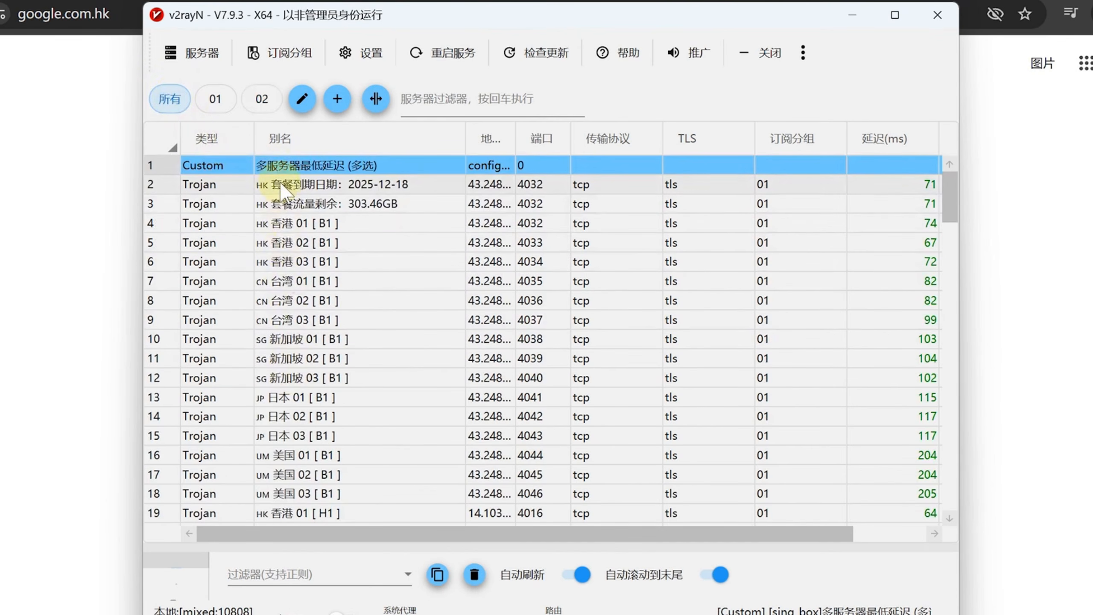
pyautogui.rightClick(331, 166)
pyautogui.click(382, 176)
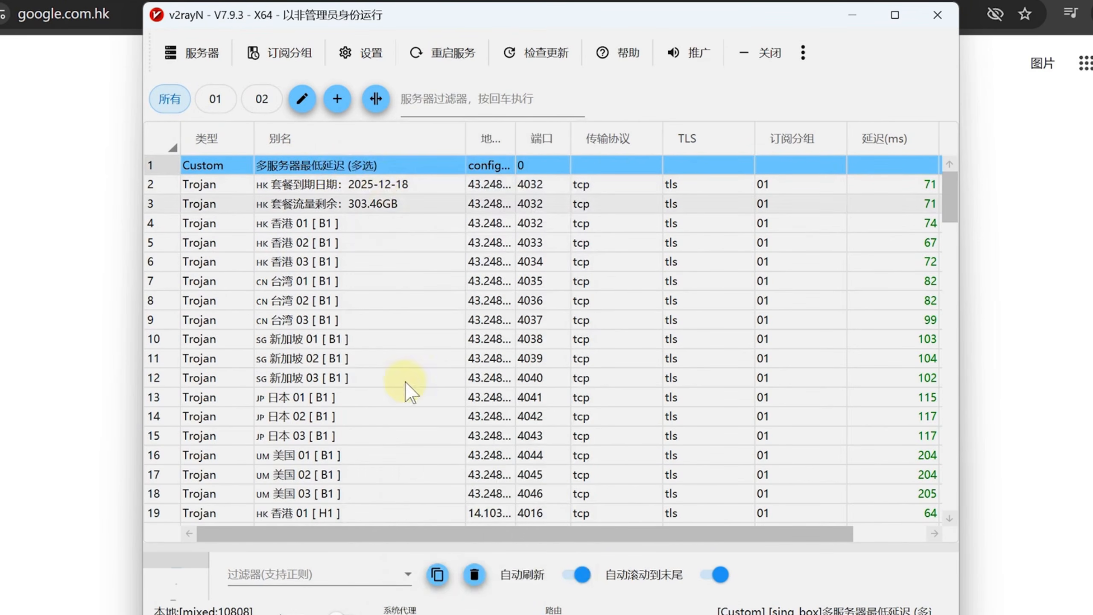
# Step: Set the system proxy to 自动配置系统代理 and reload the Google page in Chrome to test the lowest-latency configuration
pyautogui.click(415, 575)
pyautogui.click(415, 518)
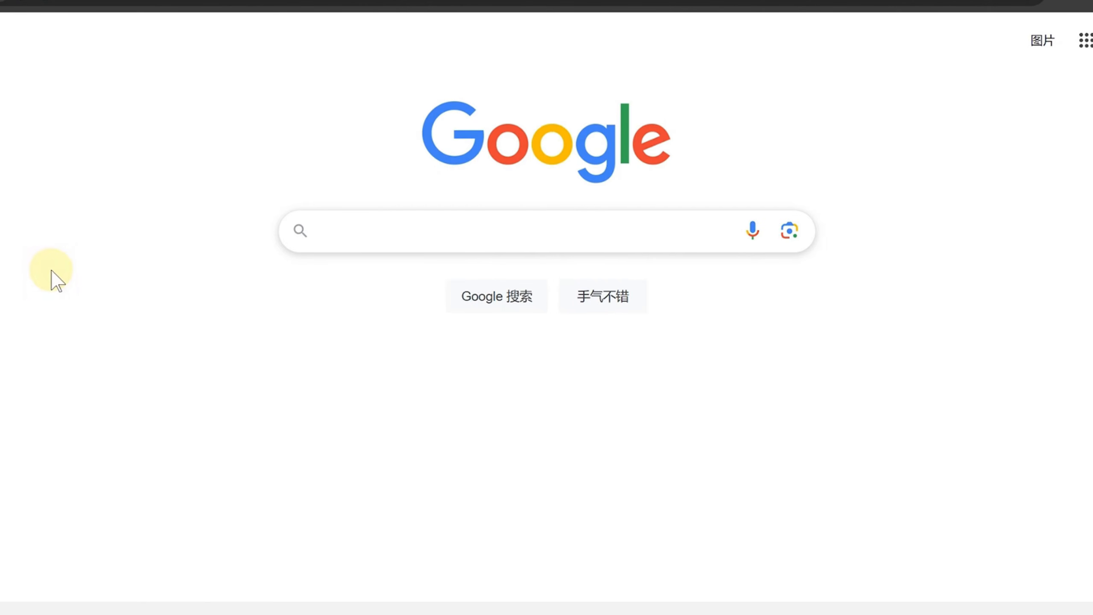
pyautogui.rightClick(139, 220)
pyautogui.click(178, 257)
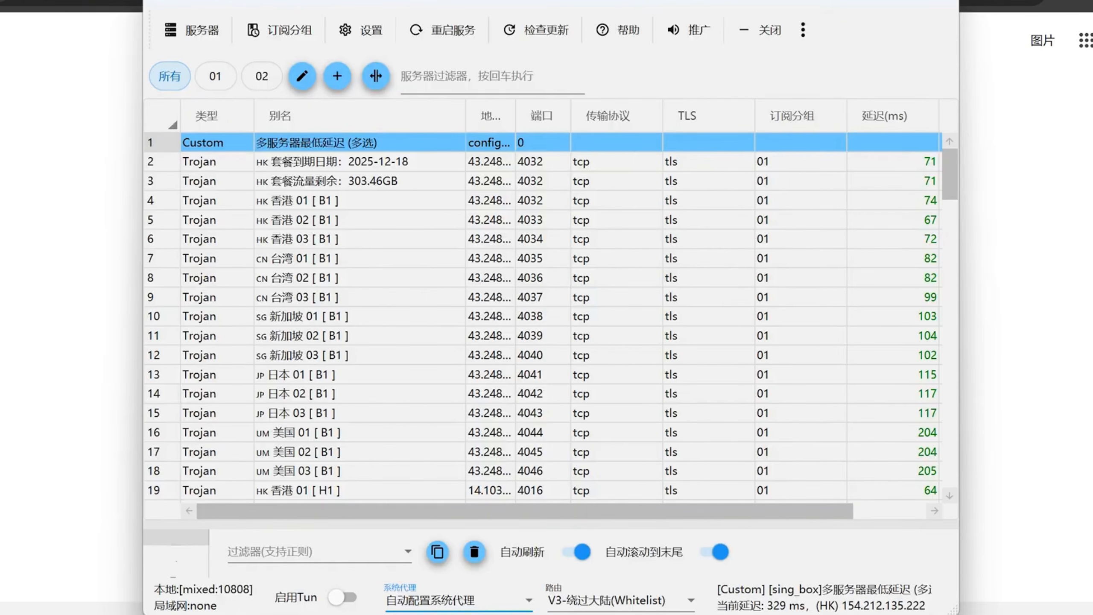
# Step: Create a 多服务器负载均衡 configuration from the three [vip1] VMess servers in group 02 and locate it in the list of all servers
pyautogui.click(261, 77)
pyautogui.scroll(-15, 357, 373)
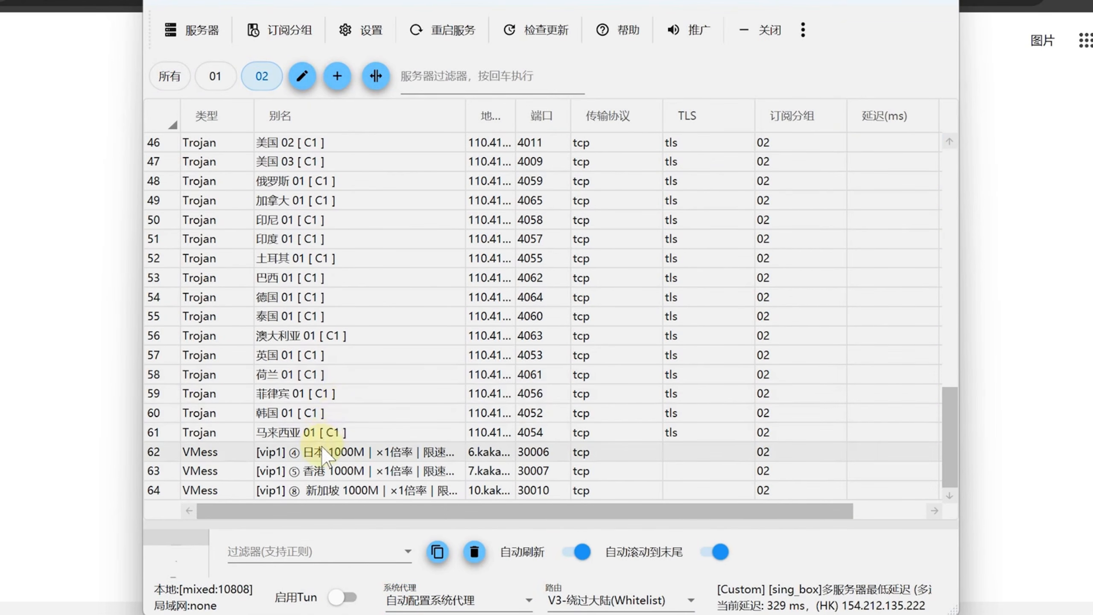
pyautogui.click(322, 448)
pyautogui.keyDown('shift'); pyautogui.click(332, 488); pyautogui.keyUp('shift')
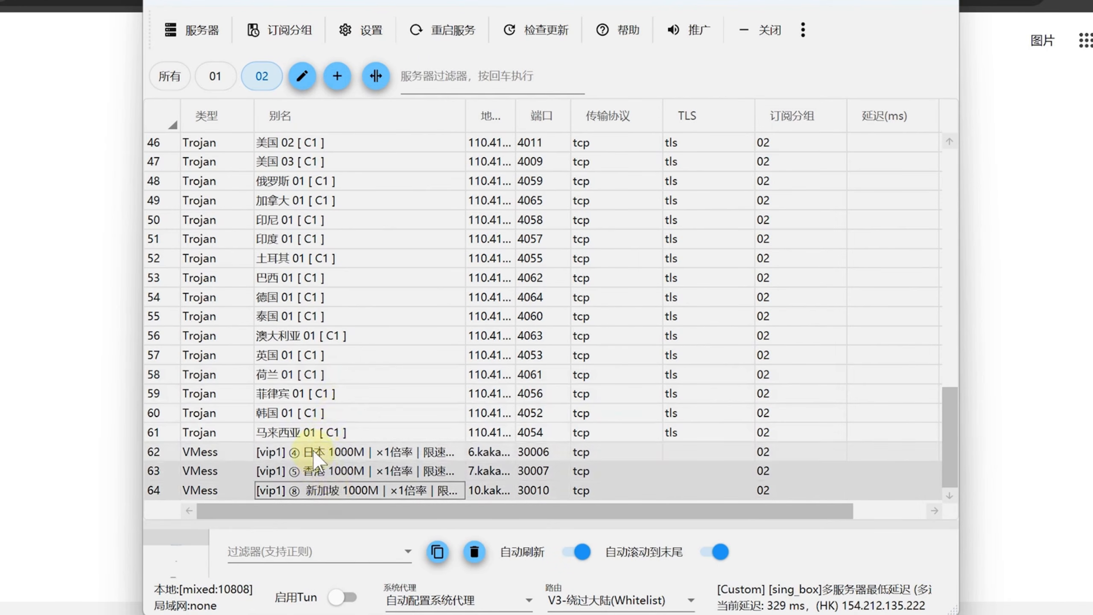
pyautogui.rightClick(312, 449)
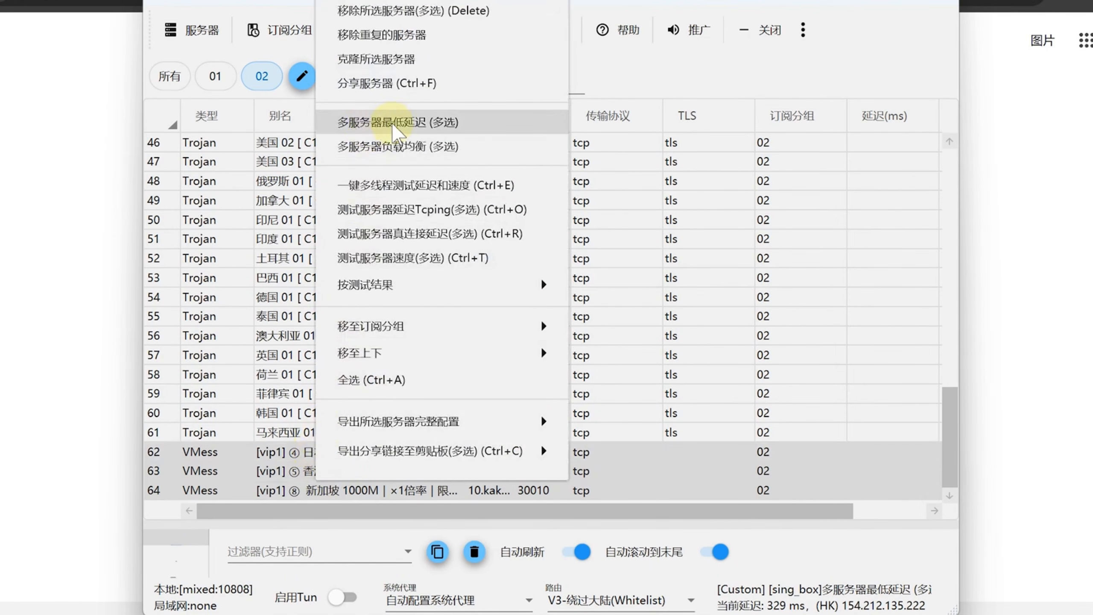
pyautogui.click(389, 148)
pyautogui.click(170, 75)
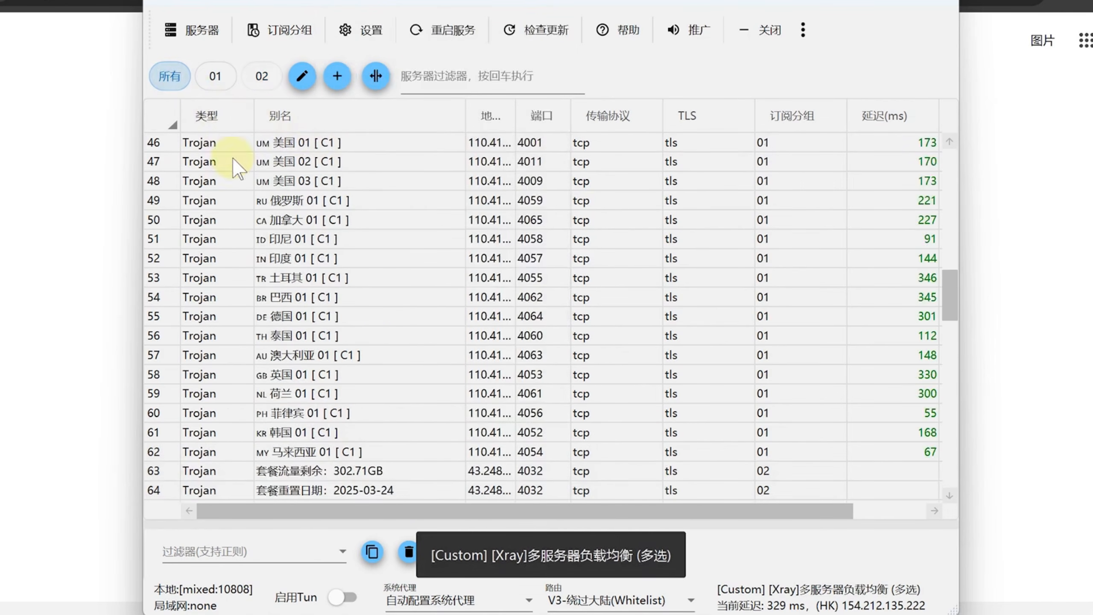
pyautogui.scroll(9, 288, 202)
pyautogui.scroll(6, 287, 202)
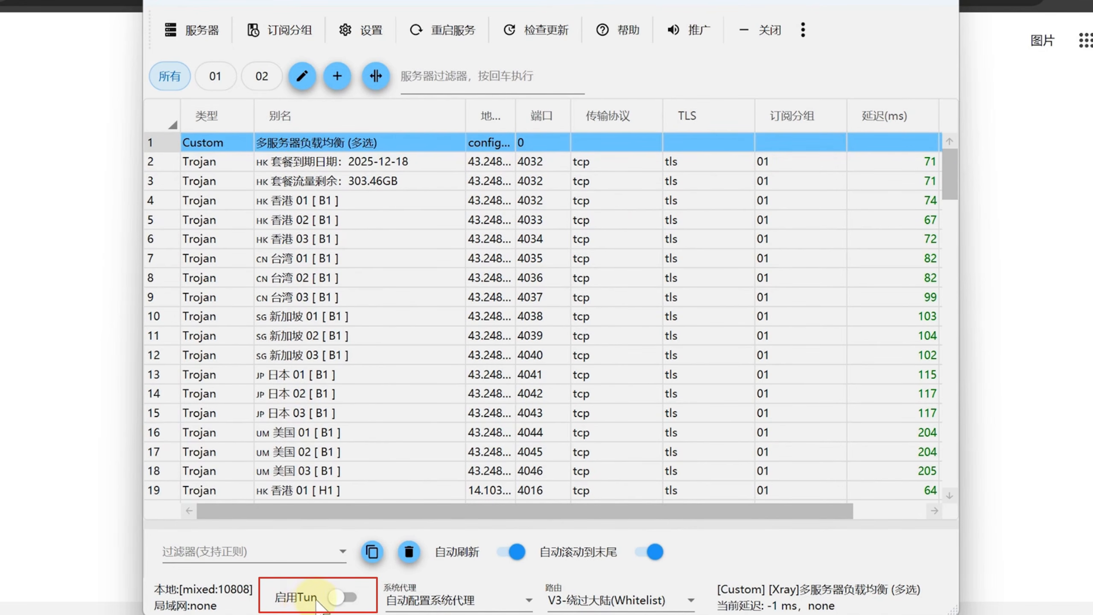
# Step: Enable Tun mode in v2rayN, granting administrator rights, and set the system proxy to 清除系统代理
pyautogui.click(340, 599)
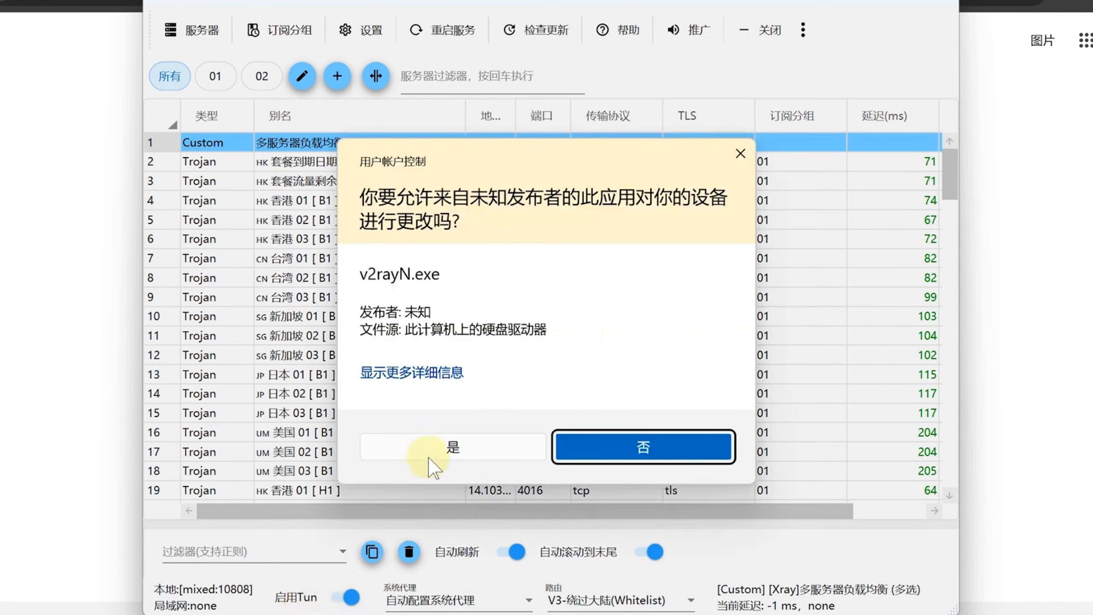
pyautogui.click(441, 441)
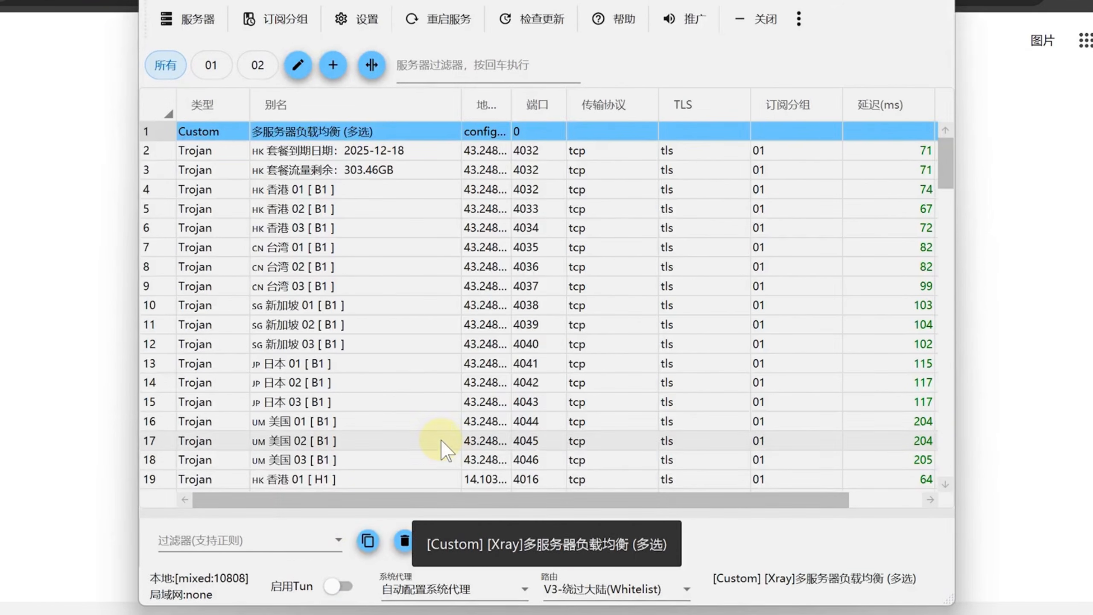
pyautogui.click(336, 585)
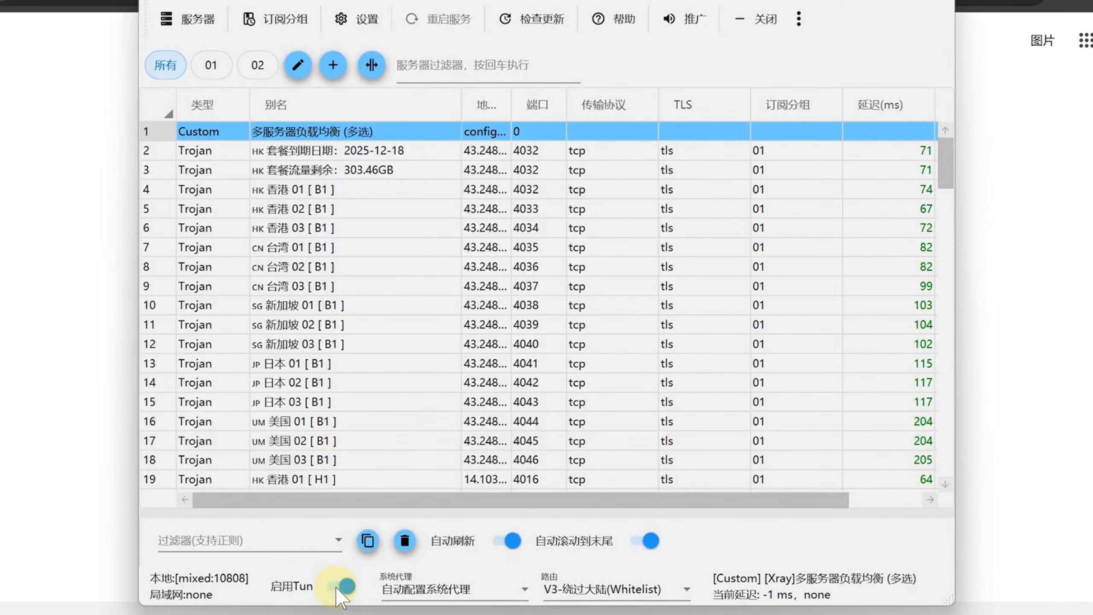
pyautogui.click(399, 591)
pyautogui.click(408, 457)
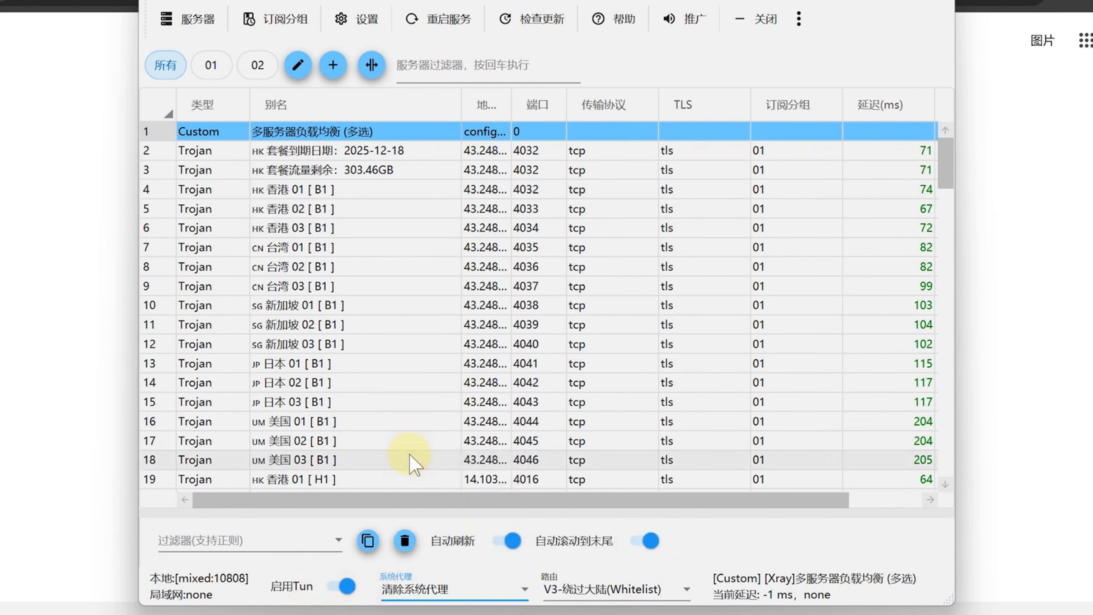
# Step: Make the Trojan server 香港 01 [ B1 ] in group 01 active and reload the Google page in Chrome to test it
pyautogui.rightClick(321, 190)
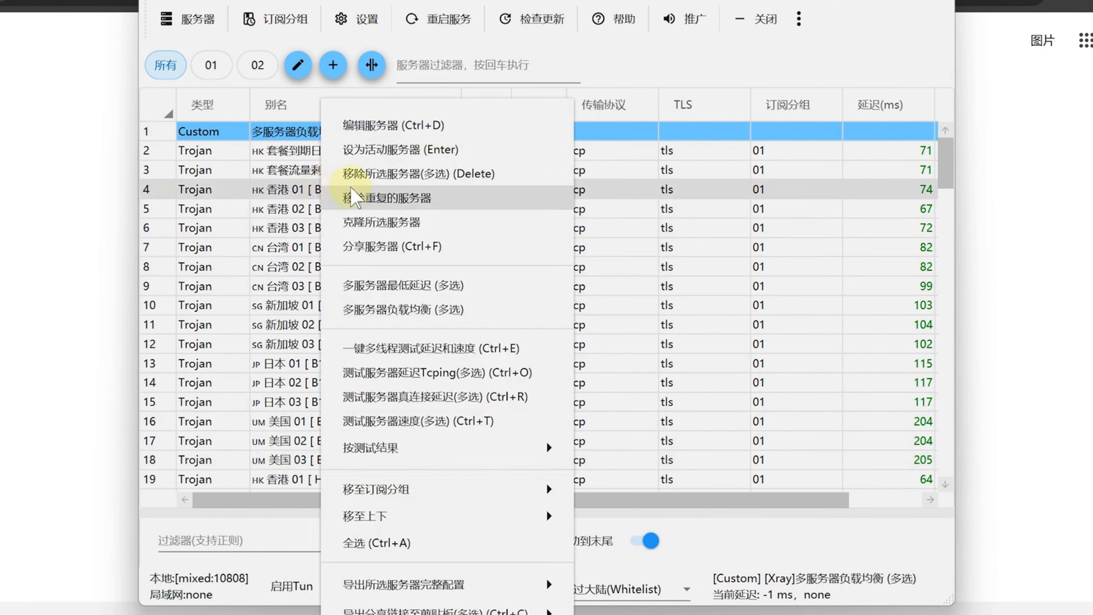
pyautogui.click(402, 149)
pyautogui.rightClick(33, 175)
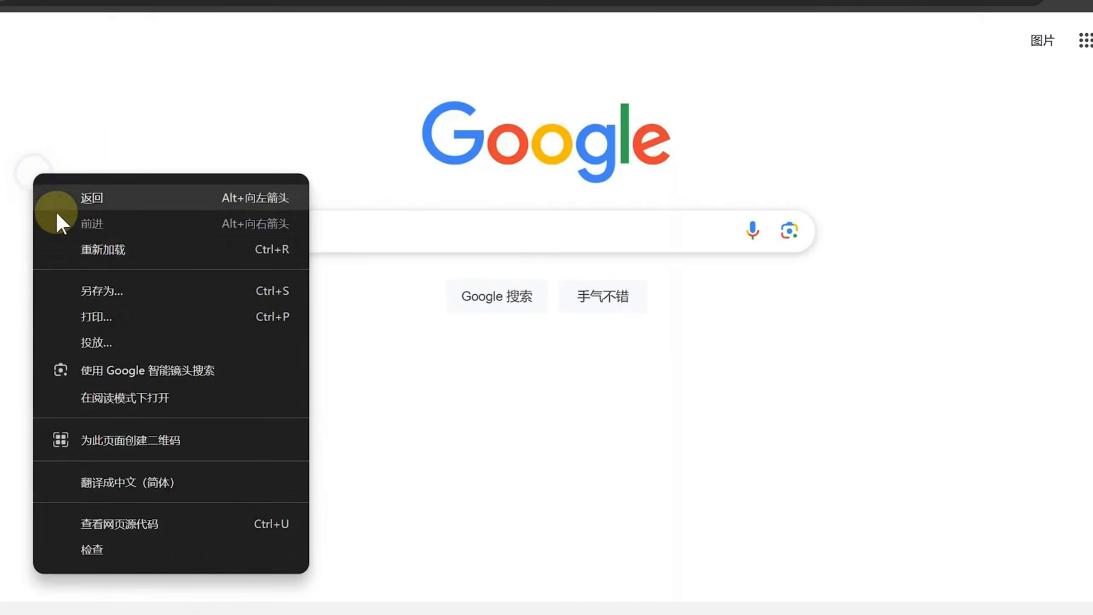
pyautogui.click(85, 254)
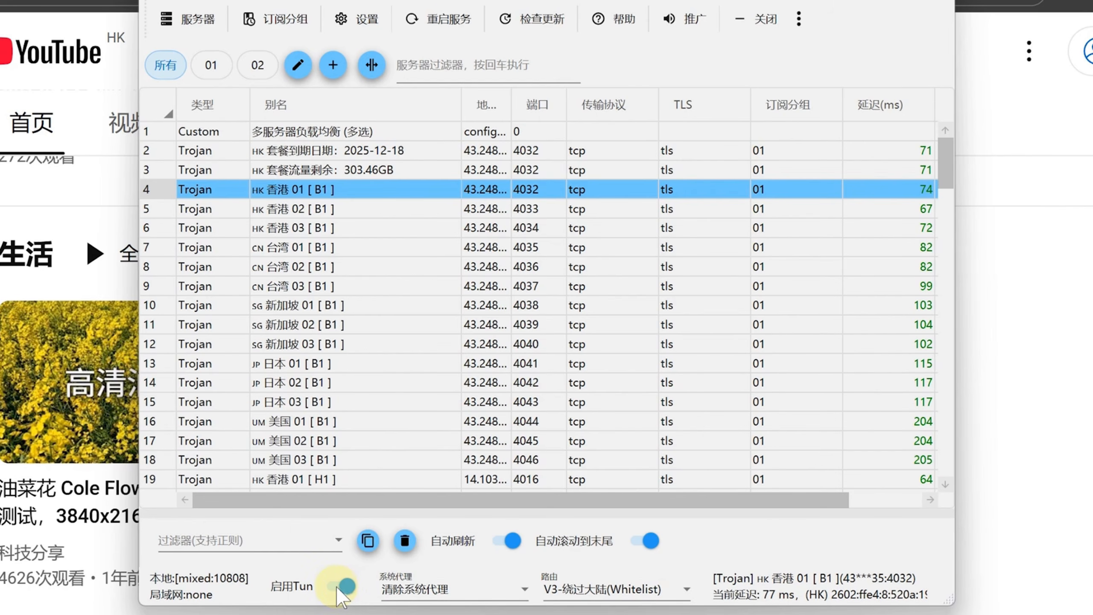
# Step: Set the v2rayN system proxy back to 自动配置系统代理 and disable Tun mode
pyautogui.click(399, 587)
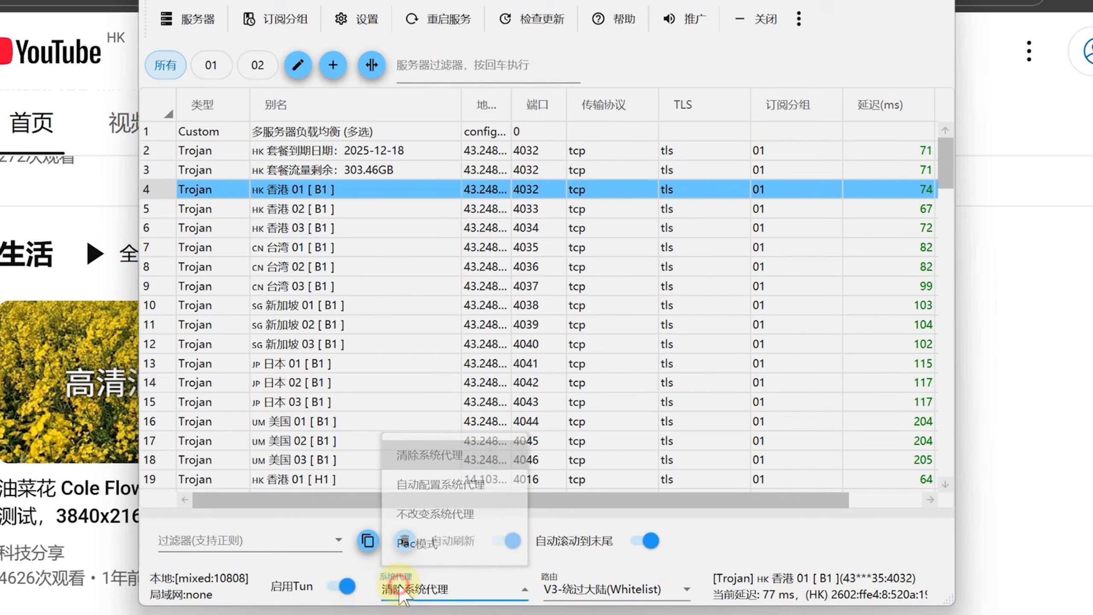
pyautogui.click(405, 486)
pyautogui.click(345, 586)
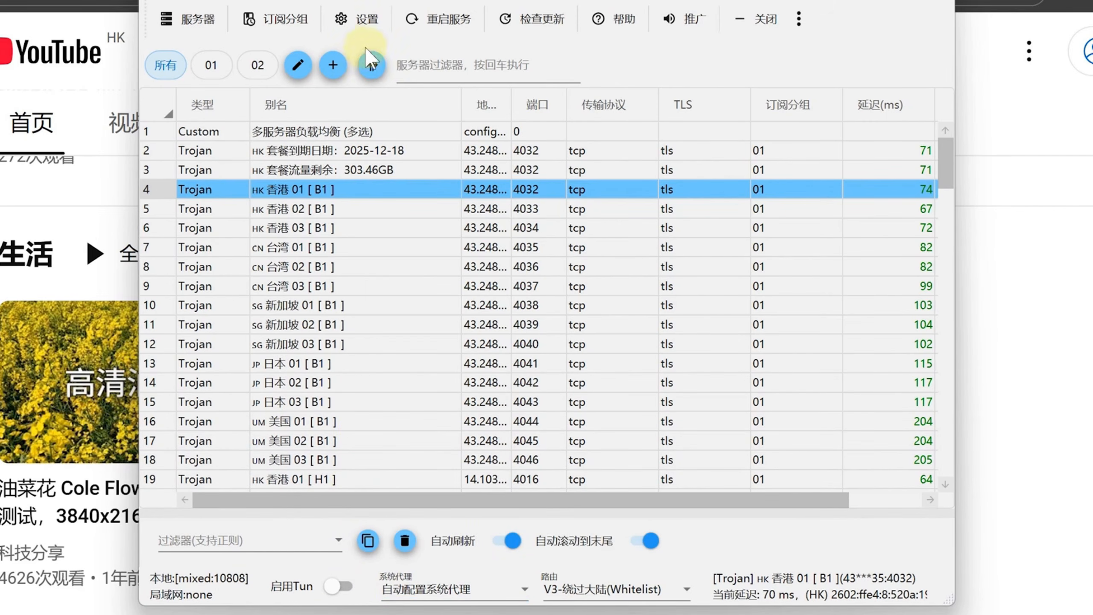
# Step: Turn on 启用流量统计 and 显示实时速度 in the v2rayN settings, review the basic core settings, and save
pyautogui.click(367, 21)
pyautogui.click(378, 62)
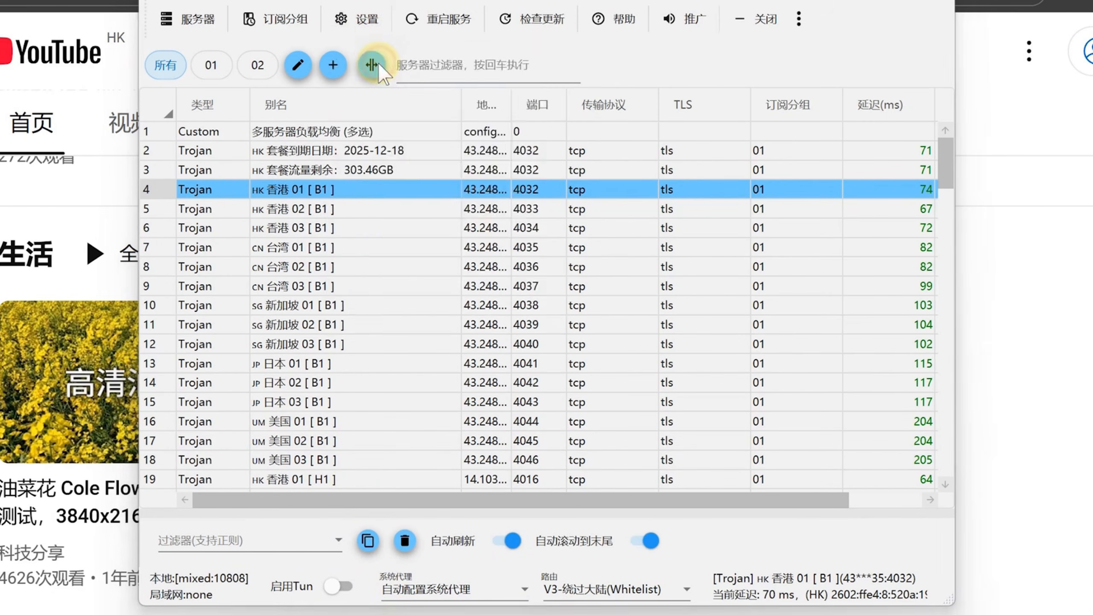
pyautogui.click(289, 27)
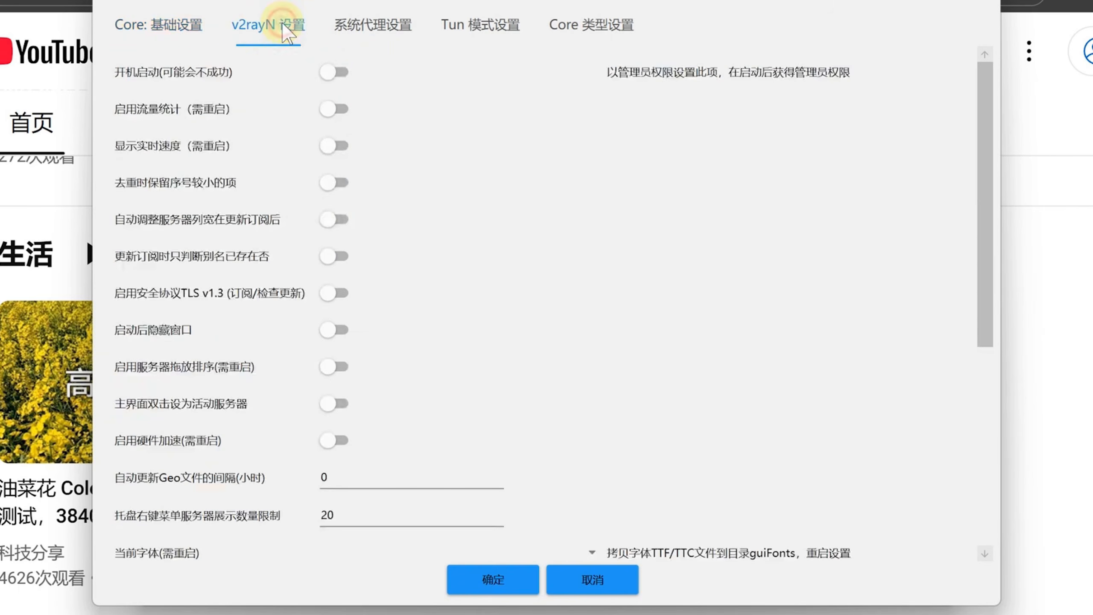
pyautogui.click(328, 110)
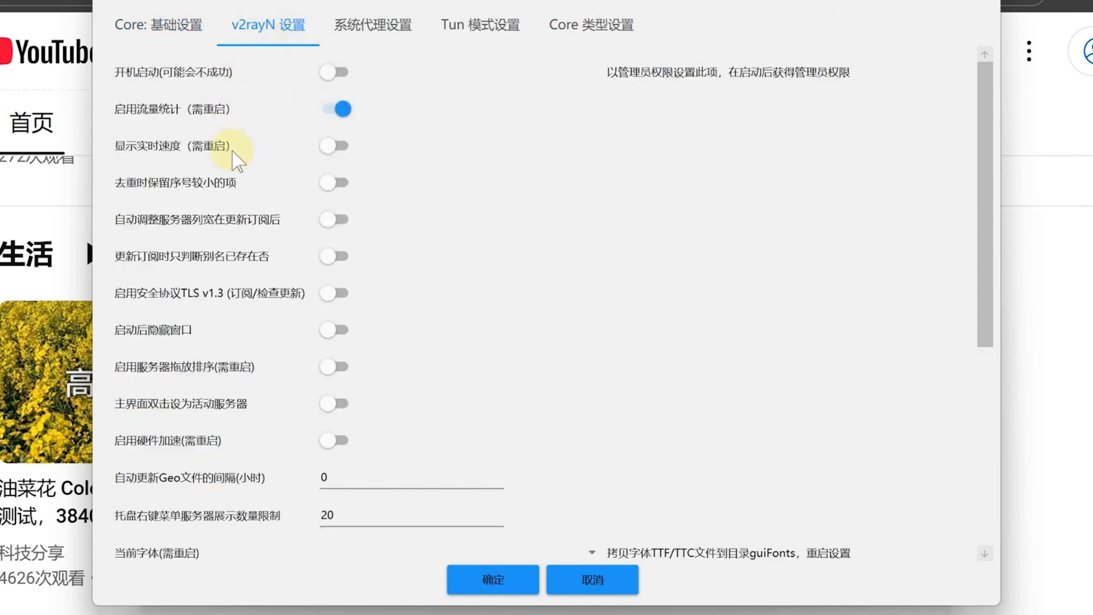
pyautogui.click(328, 147)
pyautogui.click(160, 21)
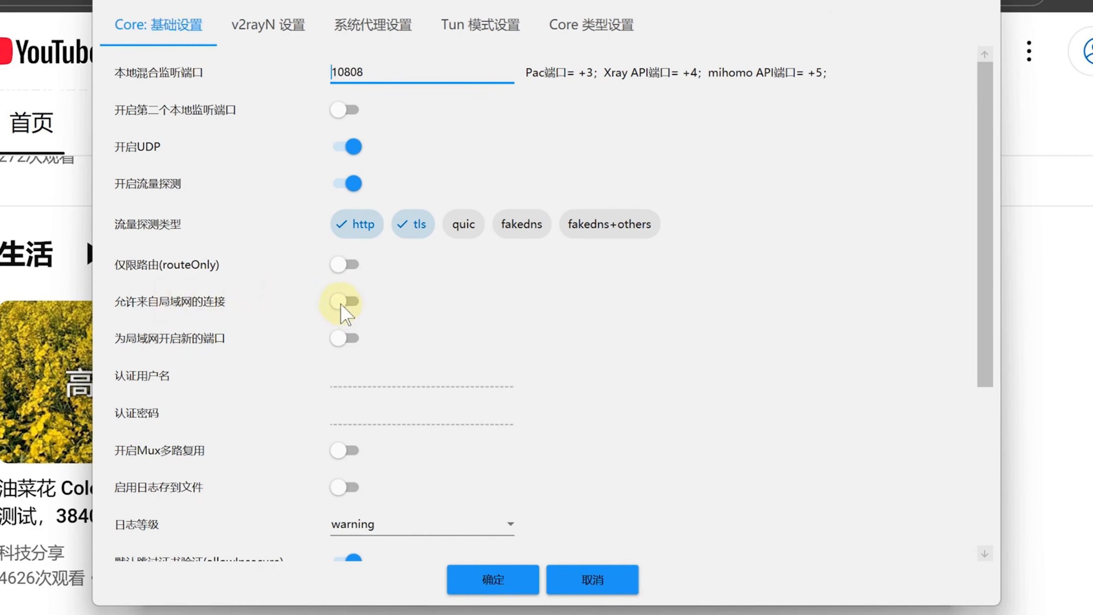
pyautogui.click(478, 577)
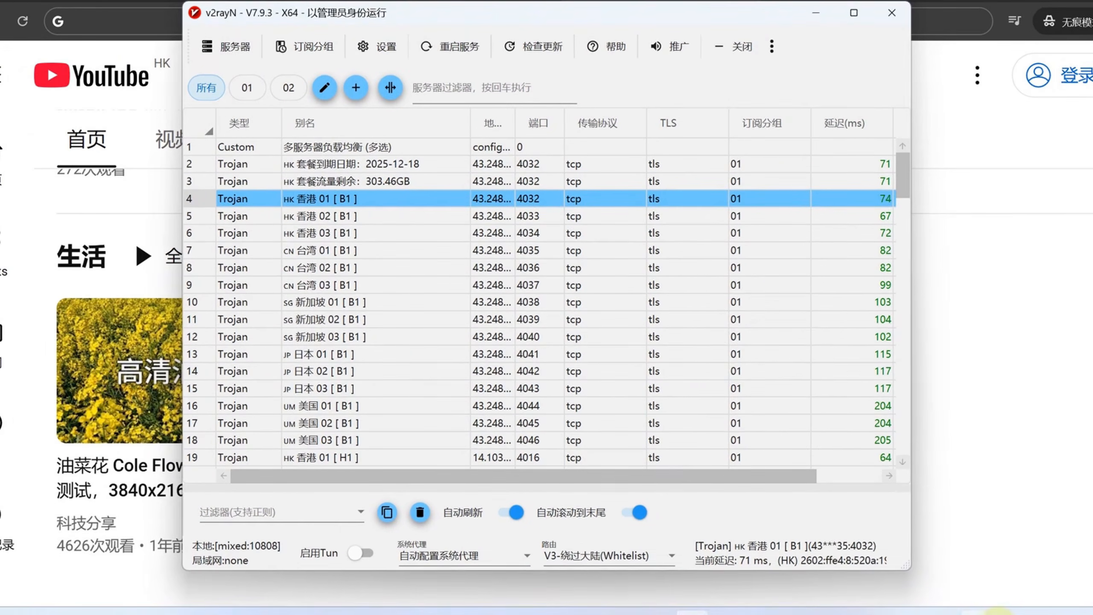
# Step: Exit v2rayN completely, relaunch it from v2rayN.exe in the v2rayN-windows-64-SelfContained folder, and view the upload and download statistics columns
pyautogui.rightClick(999, 613)
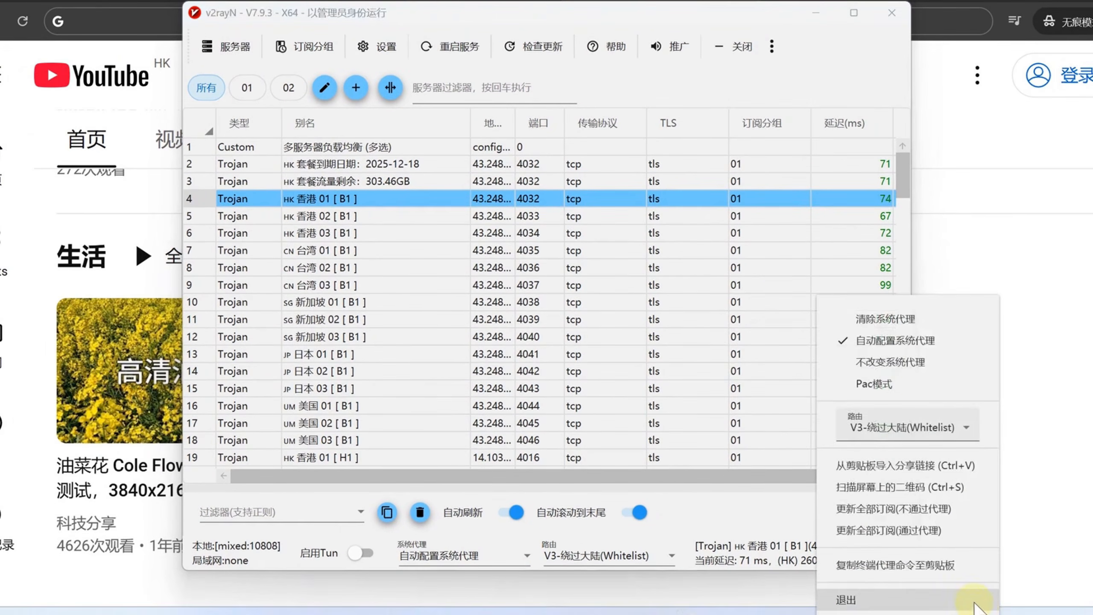
pyautogui.click(973, 607)
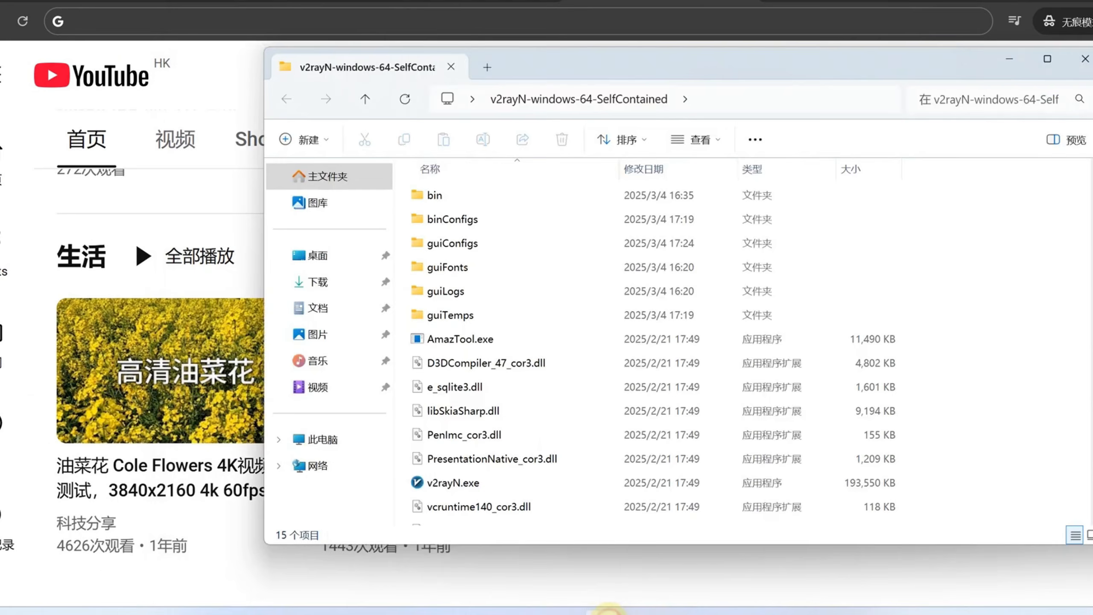
pyautogui.click(416, 483)
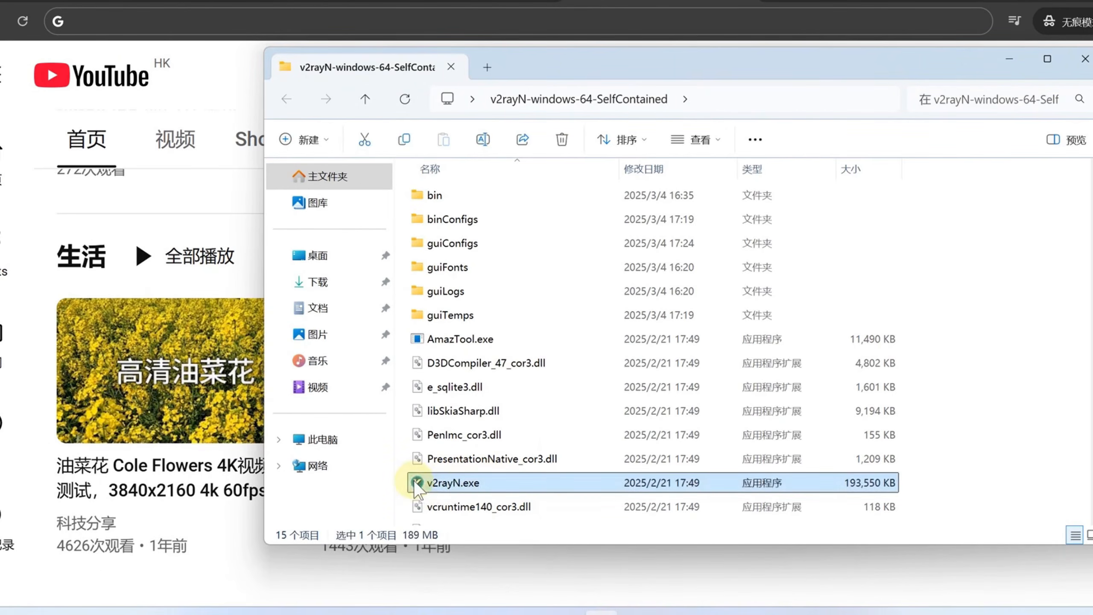
pyautogui.doubleClick(417, 483)
pyautogui.moveTo(417, 483); pyautogui.dragTo(661, 511)
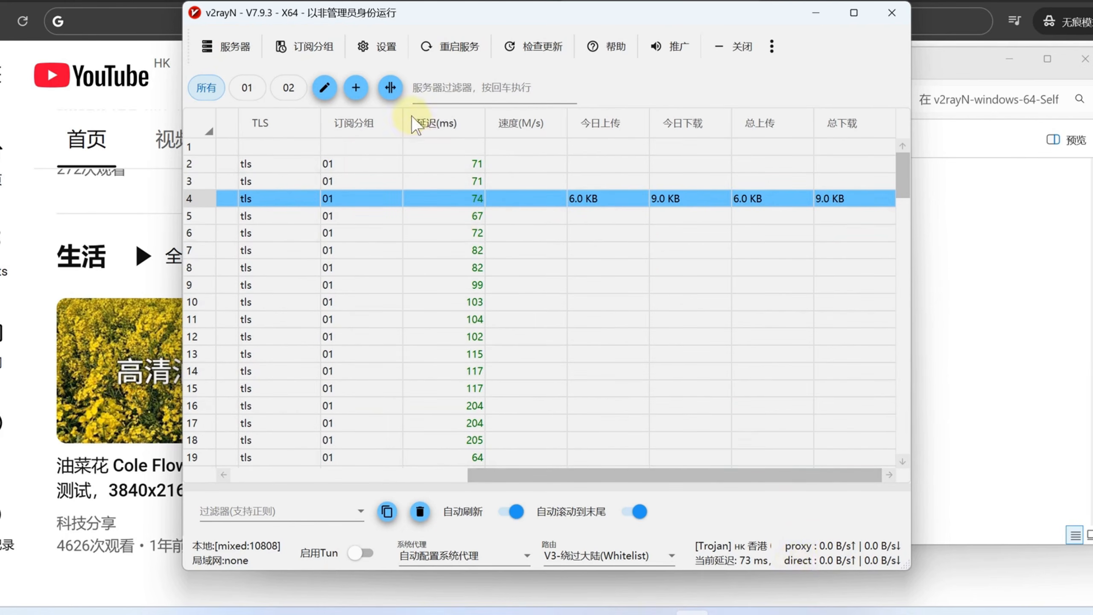
# Step: Review the local and remote options under 备份和还原, including the WebDAV server, account, password and folder fields
pyautogui.click(378, 46)
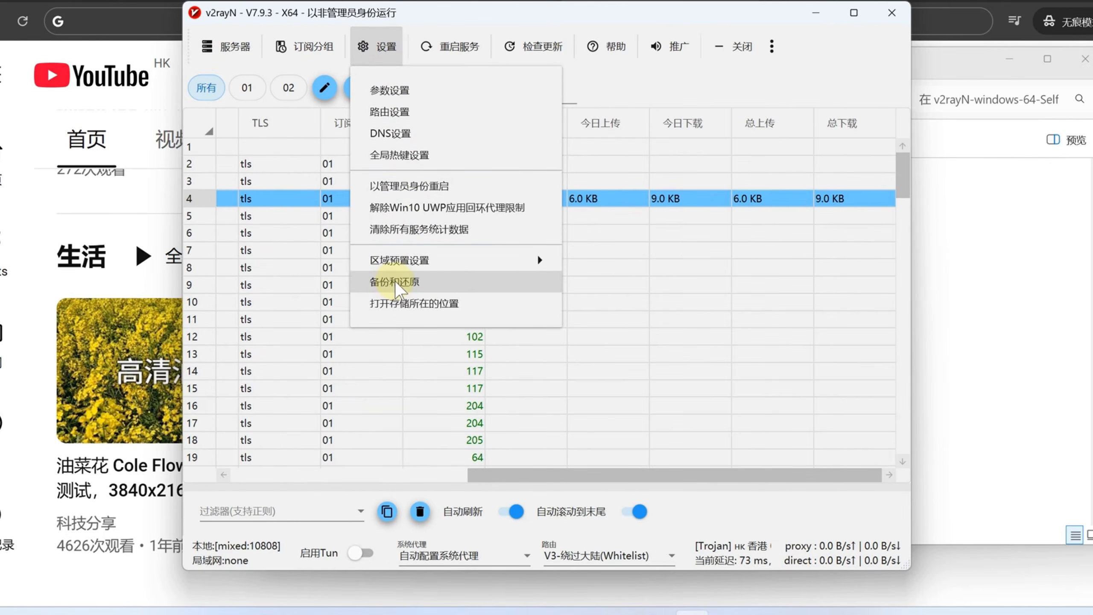
pyautogui.click(395, 282)
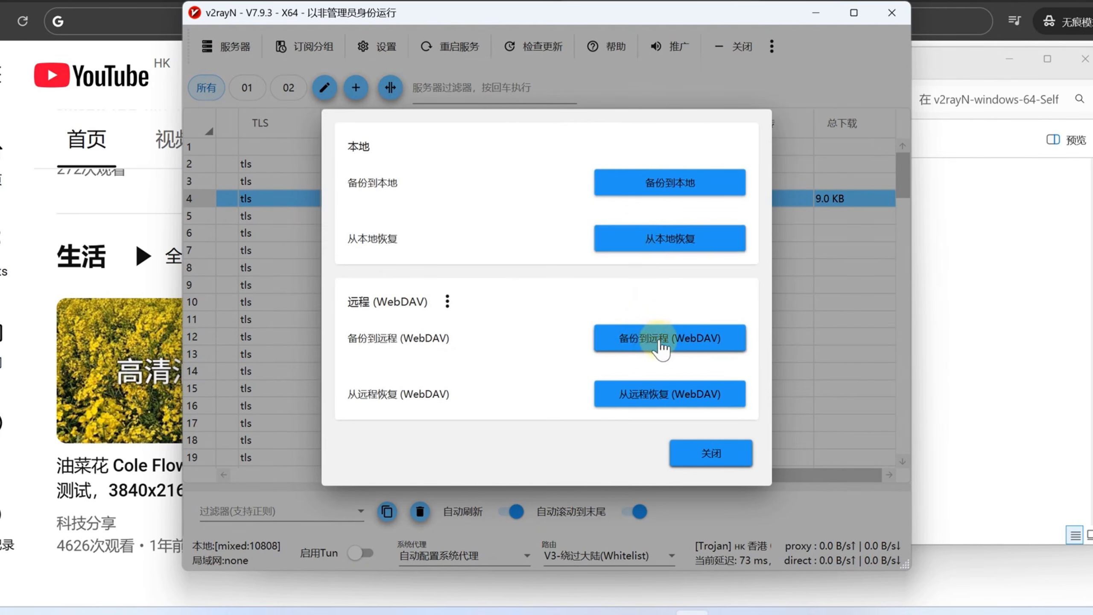
pyautogui.click(447, 301)
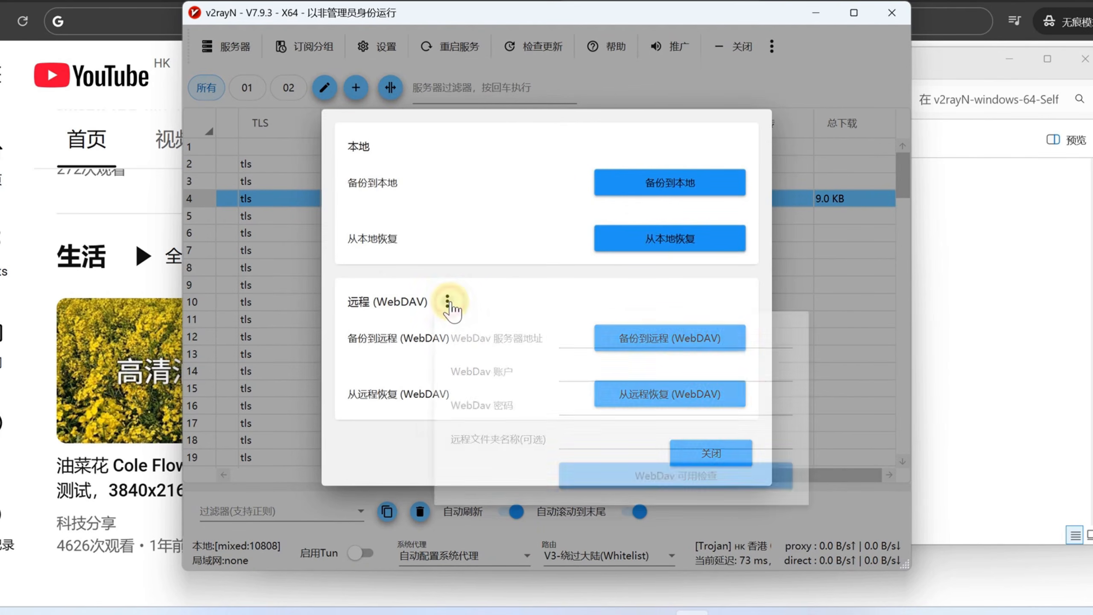
pyautogui.click(577, 342)
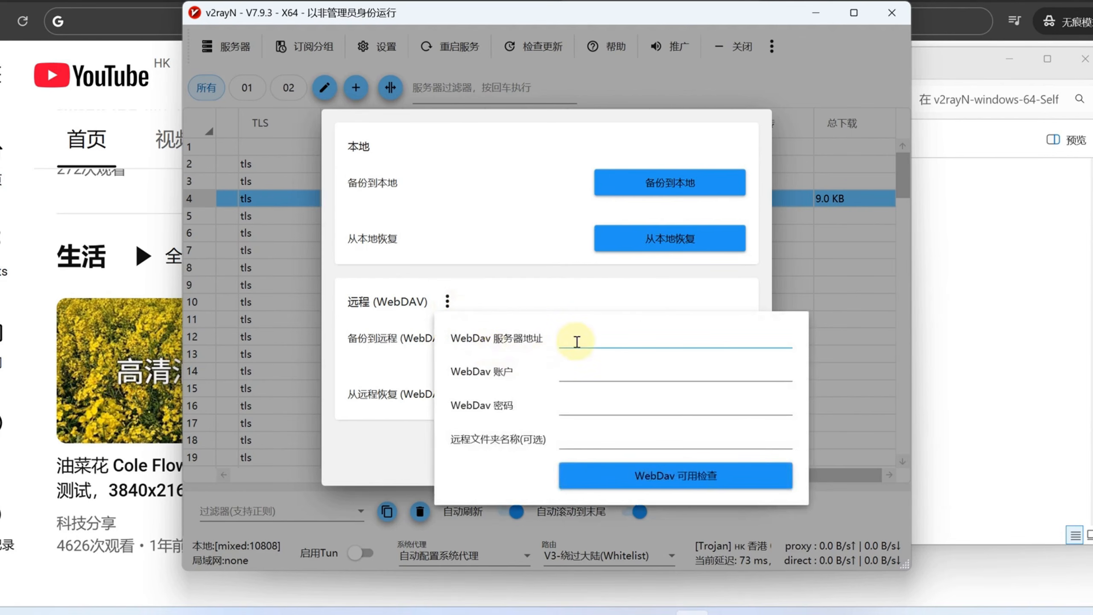
pyautogui.click(540, 293)
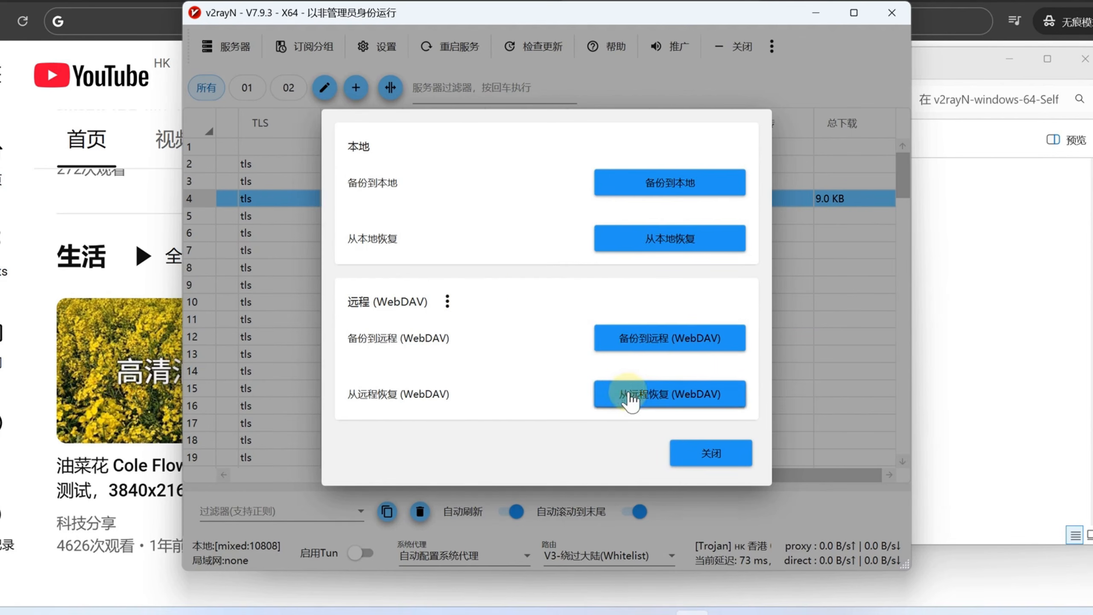